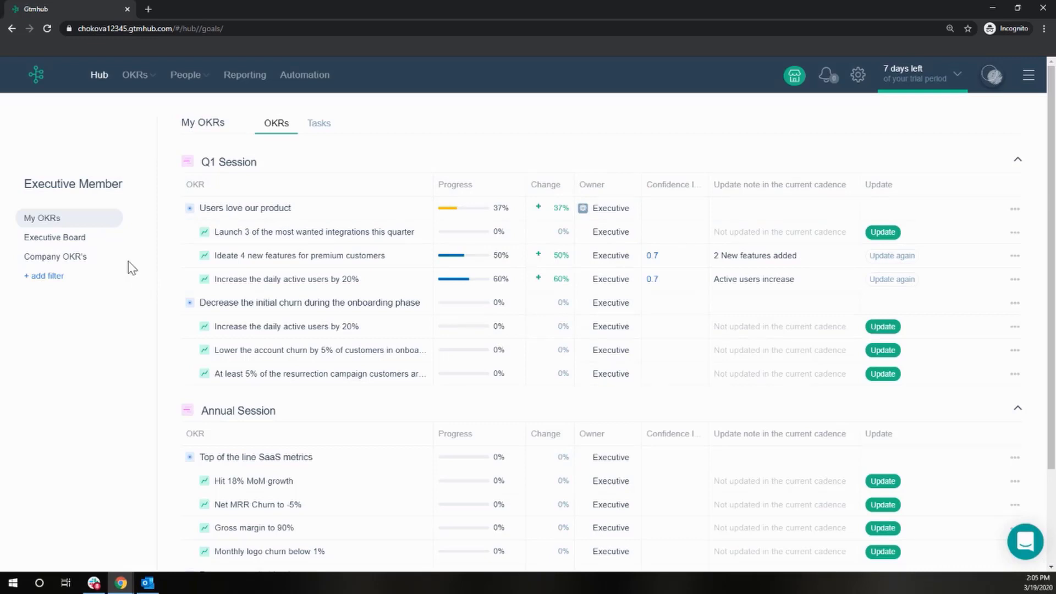
Switch to Company OKR's and check in the key result 'Decrease median response time to 1.14 mins' with a value of 1
{"action": "left_click", "coordinate": [91, 240]}
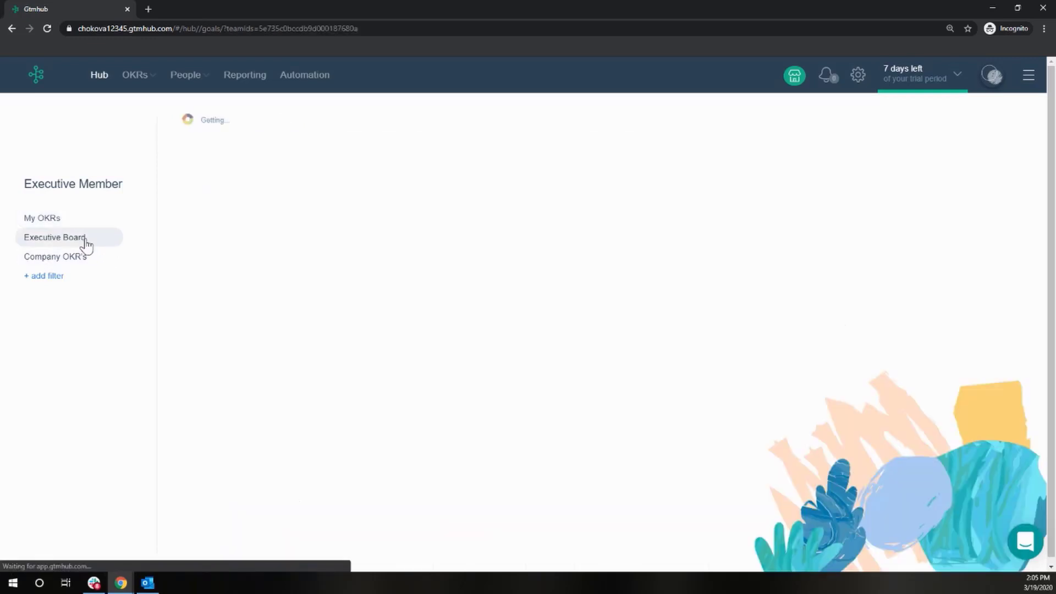
{"action": "left_click", "coordinate": [87, 258]}
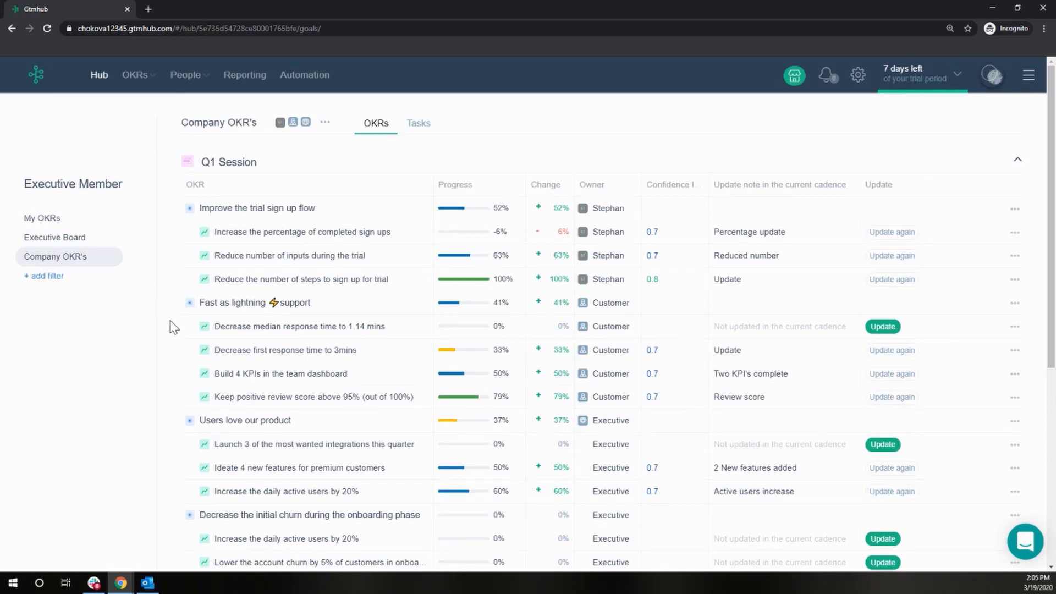
{"action": "mouse_move", "coordinate": [757, 261]}
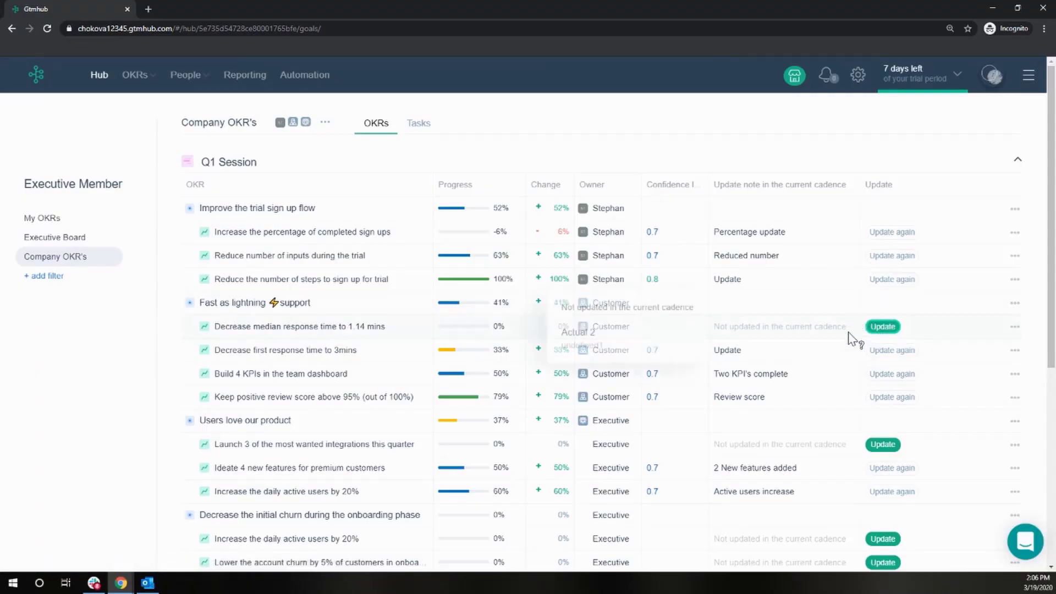
{"action": "left_click", "coordinate": [889, 328]}
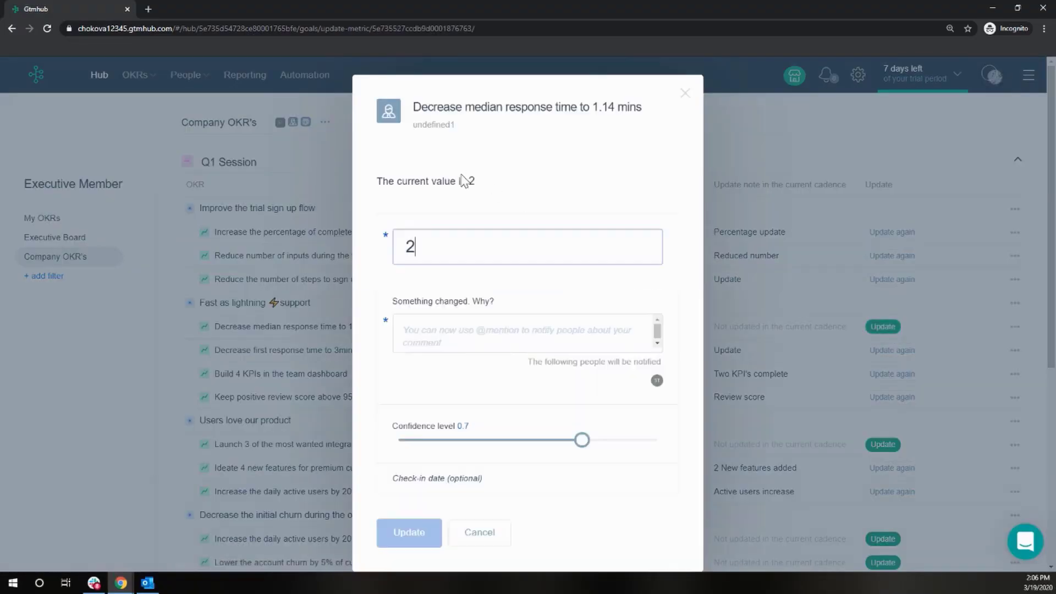
{"action": "left_click_drag", "start_coordinate": [439, 250], "coordinate": [363, 256]}
{"action": "type", "text": "1"}
Enter the note 'Update value', set the confidence level to 0.8, and submit the check-in
{"action": "left_click", "coordinate": [453, 329]}
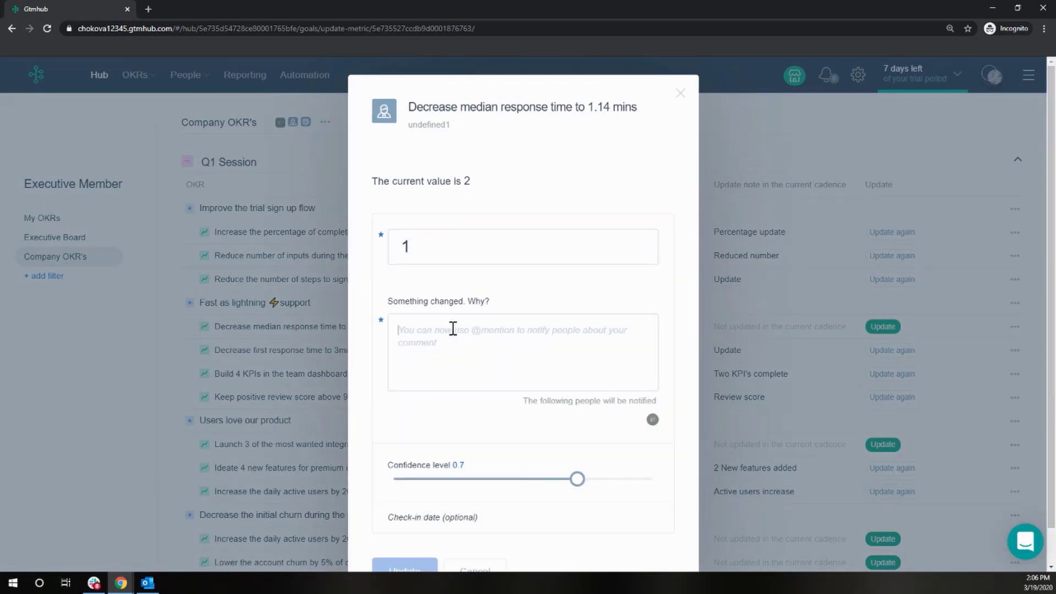
{"action": "type", "text": "Update value"}
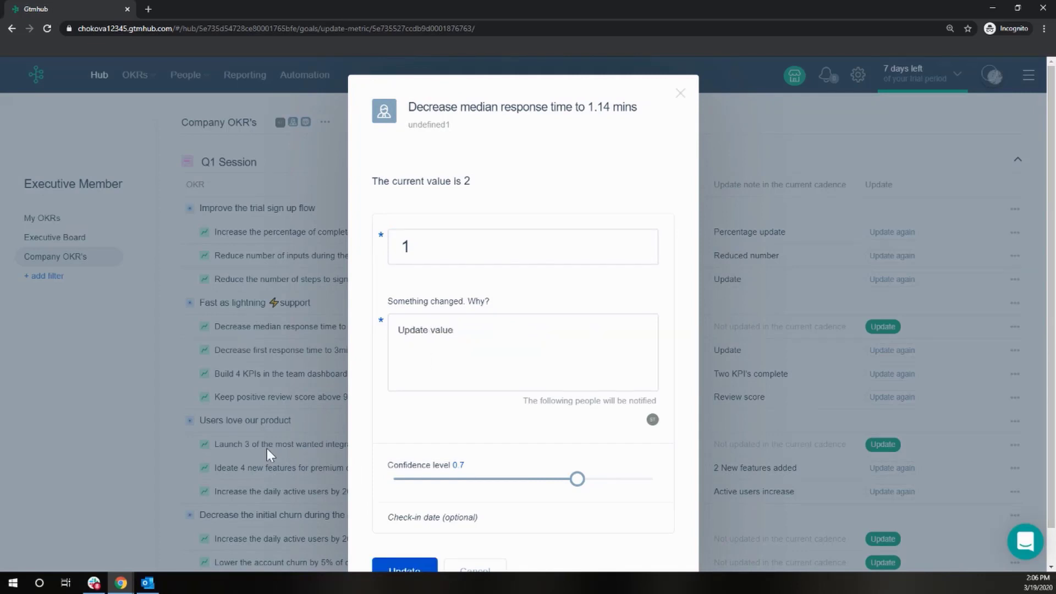
{"action": "left_click_drag", "start_coordinate": [578, 479], "coordinate": [604, 480]}
{"action": "left_click", "coordinate": [406, 571]}
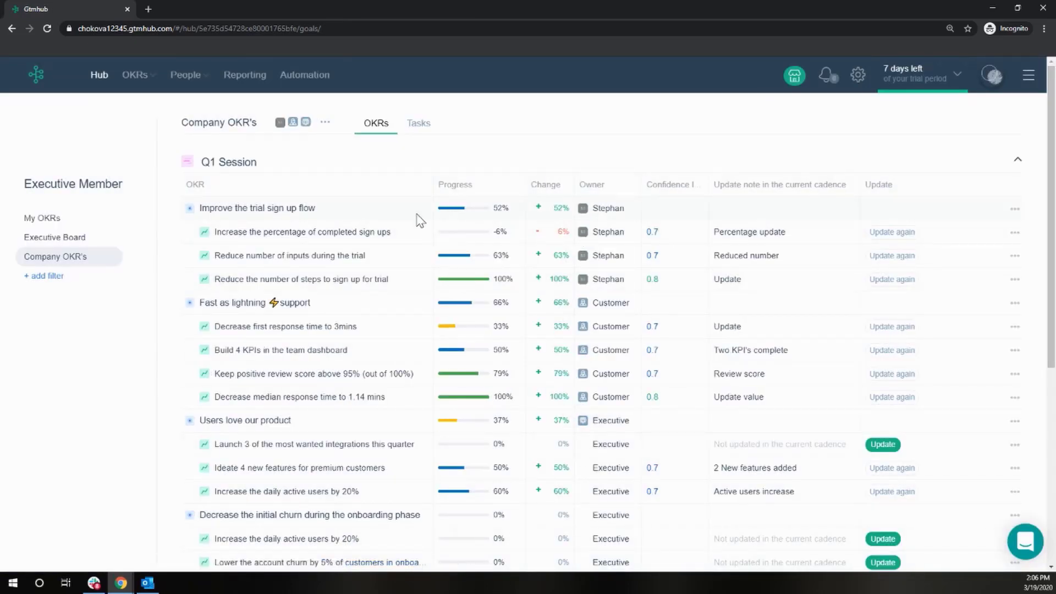
Attach the task 'Add 40 Enterprise client accounts' to the Q1 Session objective 'Users love our product' and save
{"action": "left_click", "coordinate": [416, 122]}
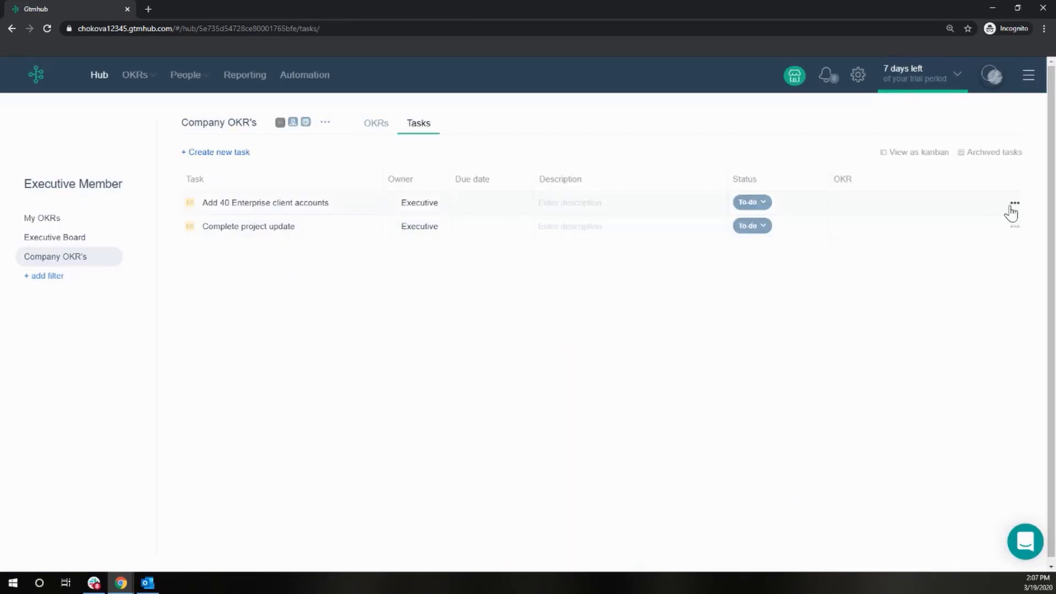
{"action": "left_click", "coordinate": [1012, 207]}
{"action": "left_click", "coordinate": [937, 252]}
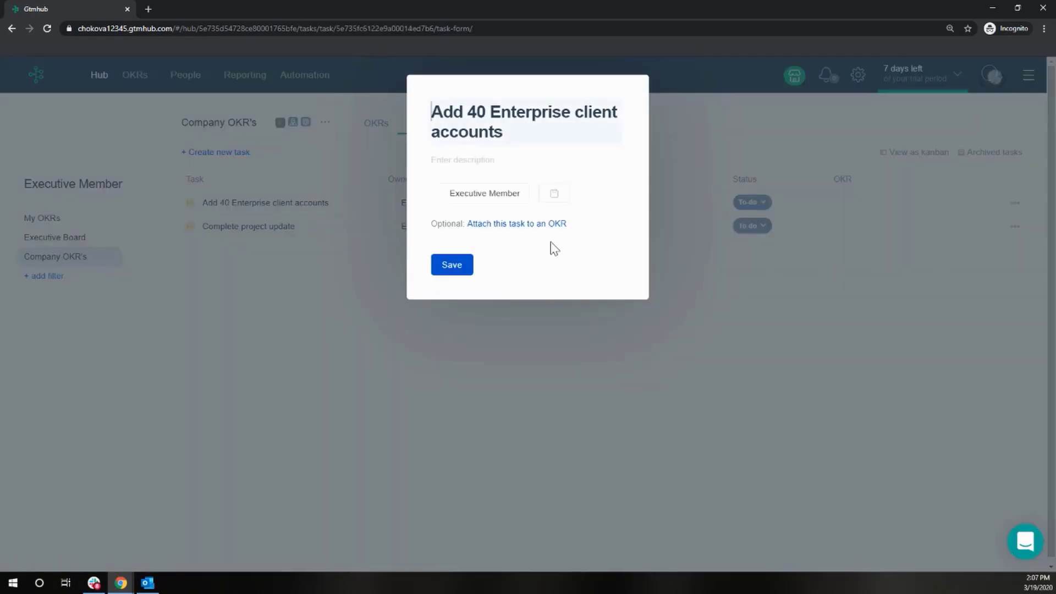
{"action": "left_click", "coordinate": [547, 223]}
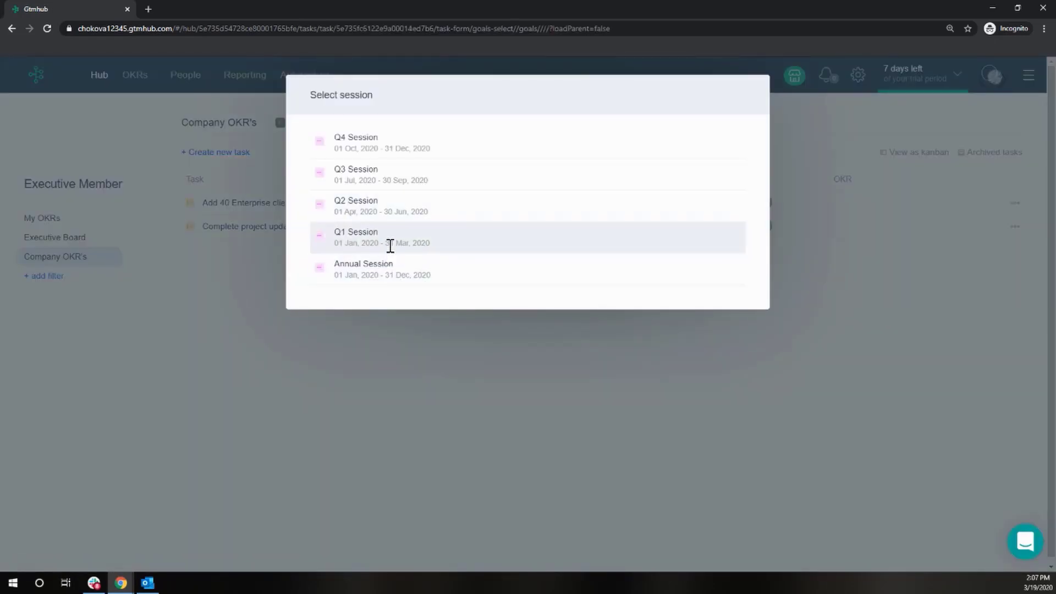
{"action": "left_click", "coordinate": [390, 245]}
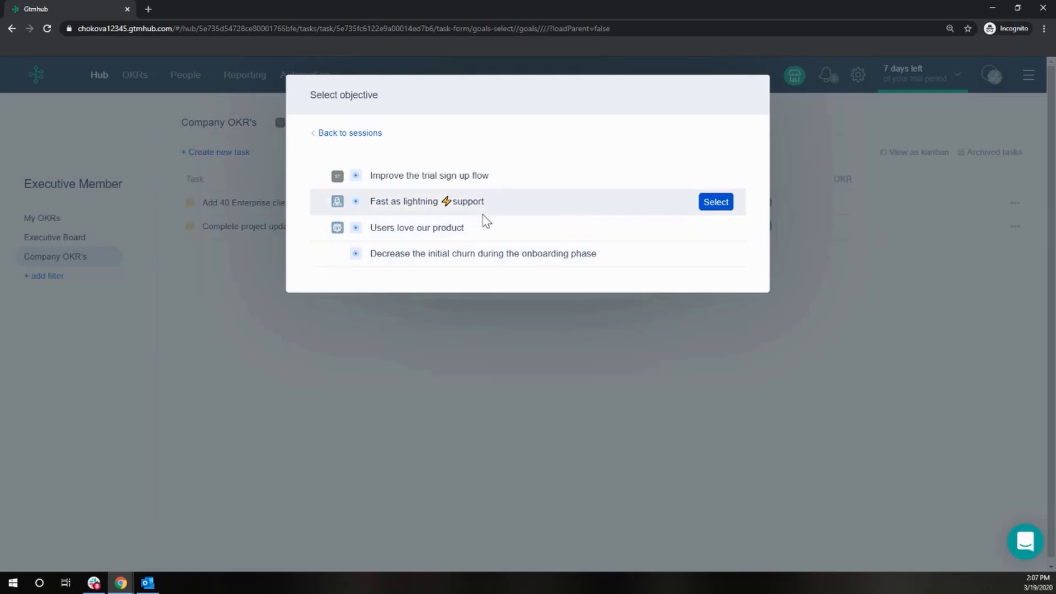
{"action": "left_click", "coordinate": [716, 228]}
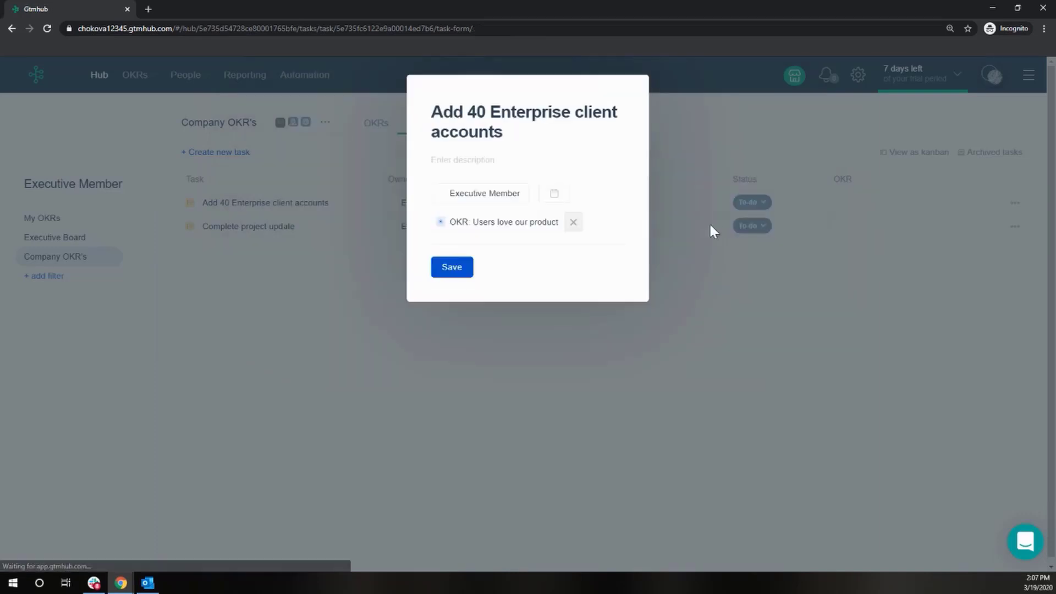
{"action": "left_click", "coordinate": [452, 267]}
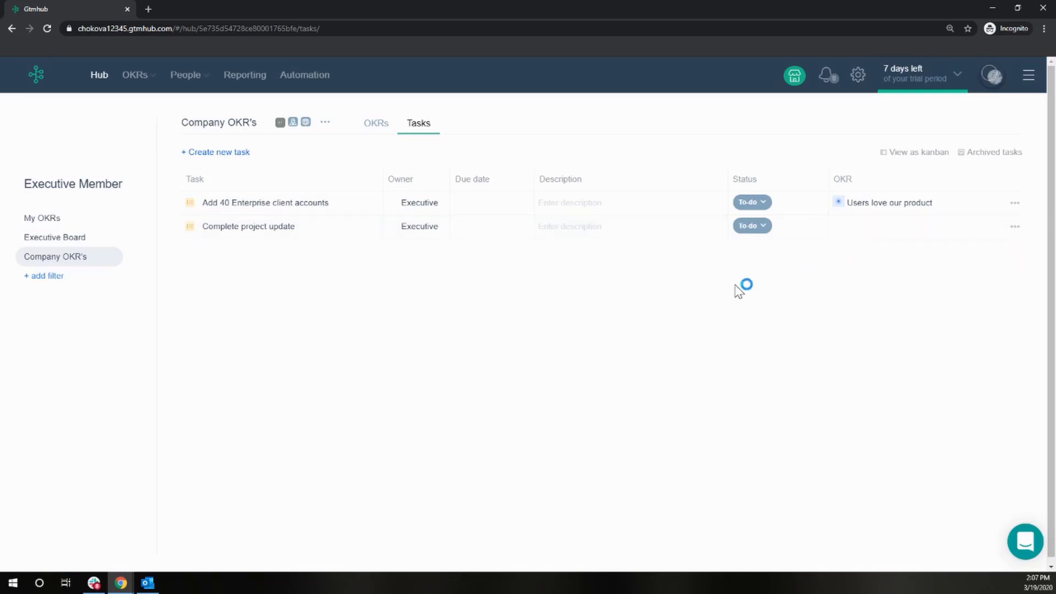
Open the OKR sessions manager and go to the Q1 Session's objectives
{"action": "left_click", "coordinate": [137, 83]}
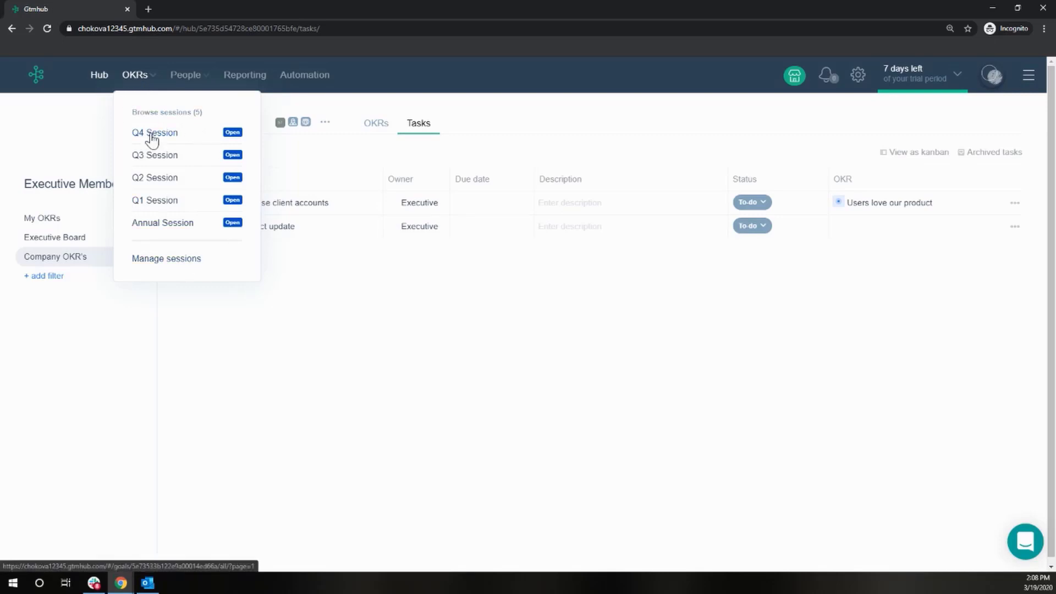
{"action": "left_click", "coordinate": [146, 258]}
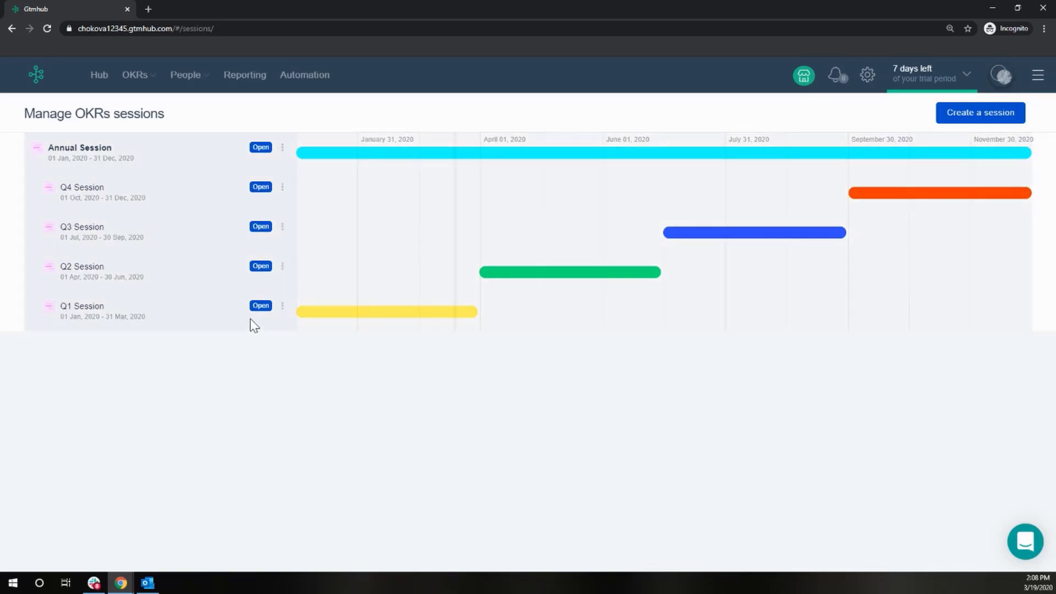
{"action": "left_click", "coordinate": [282, 309]}
{"action": "left_click", "coordinate": [179, 358]}
{"action": "left_click", "coordinate": [85, 310]}
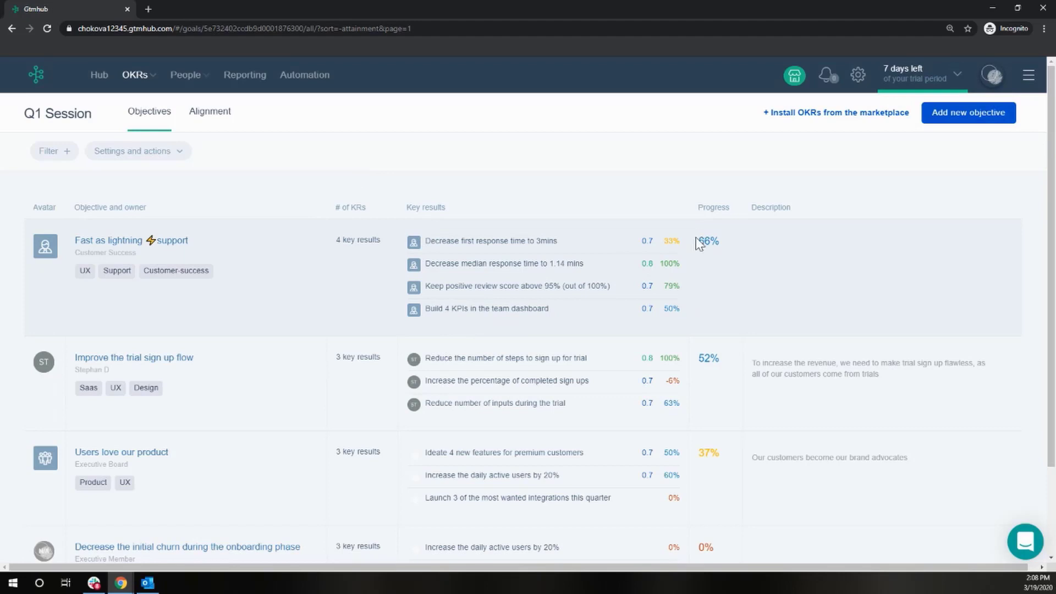
Filter the Q1 Session objectives to Executive Board objectives, then remove the filter
{"action": "scroll", "coordinate": [358, 173], "scroll_direction": "down", "scroll_amount": 2}
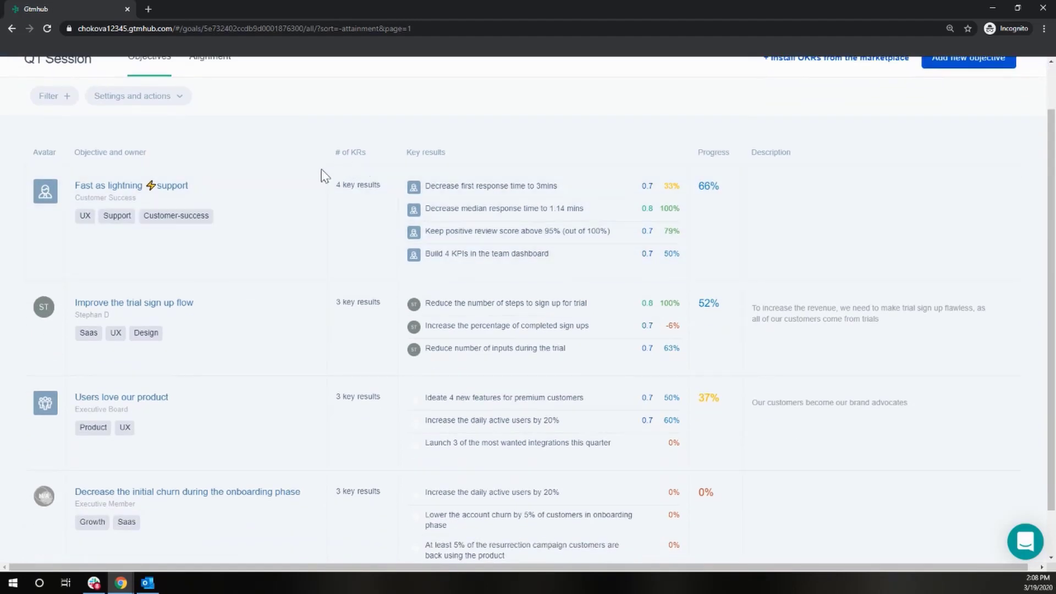
{"action": "scroll", "coordinate": [271, 278], "scroll_direction": "up", "scroll_amount": 2}
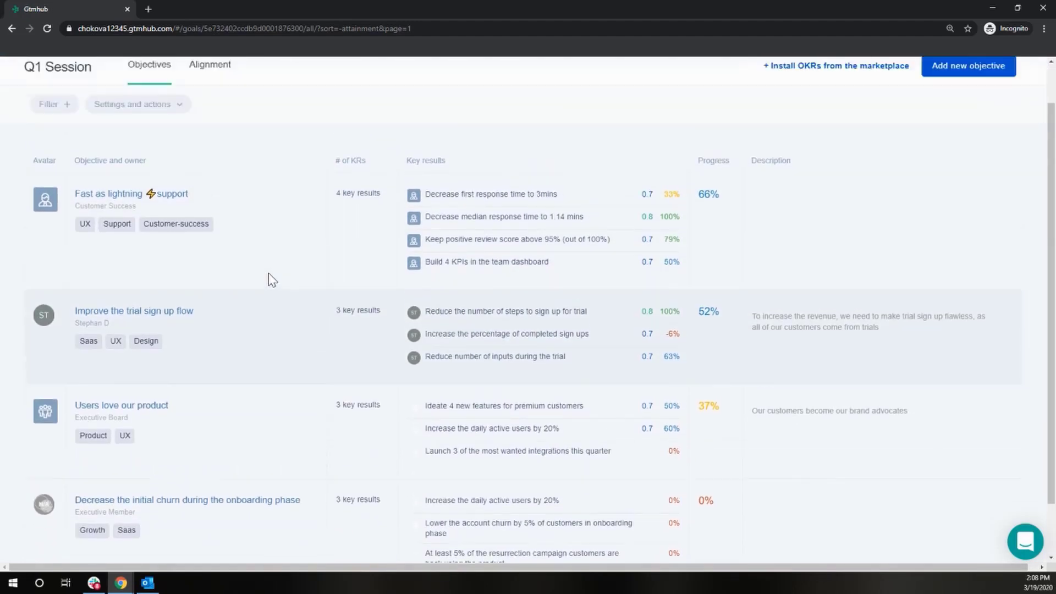
{"action": "left_click", "coordinate": [70, 151]}
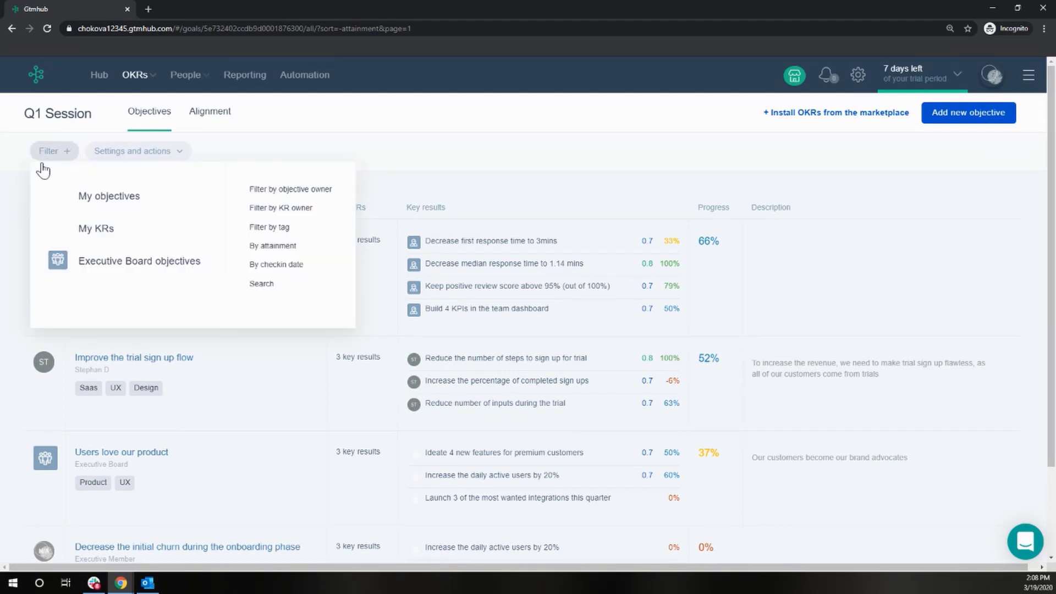
{"action": "left_click", "coordinate": [114, 262]}
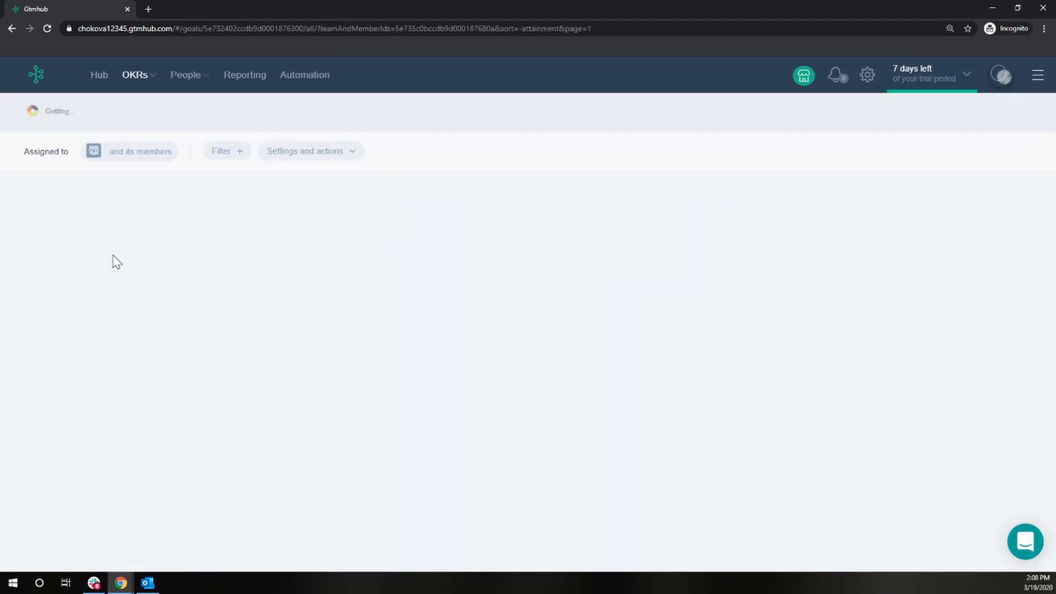
{"action": "left_click", "coordinate": [148, 158]}
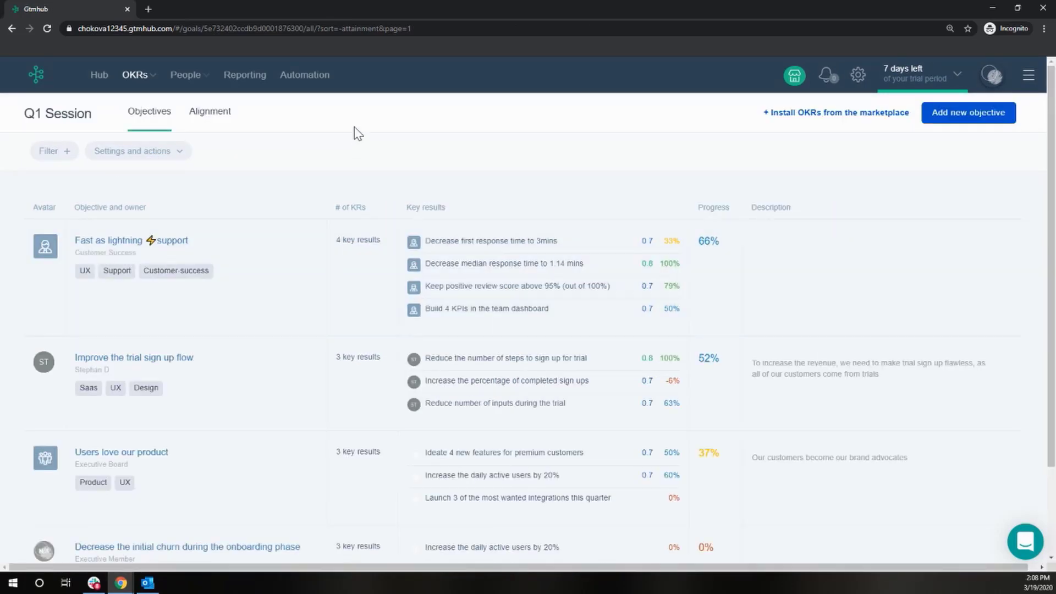
Open the Alignment view and expand the objectives aligned under 'Top of the line SaaS metrics'
{"action": "left_click", "coordinate": [179, 153]}
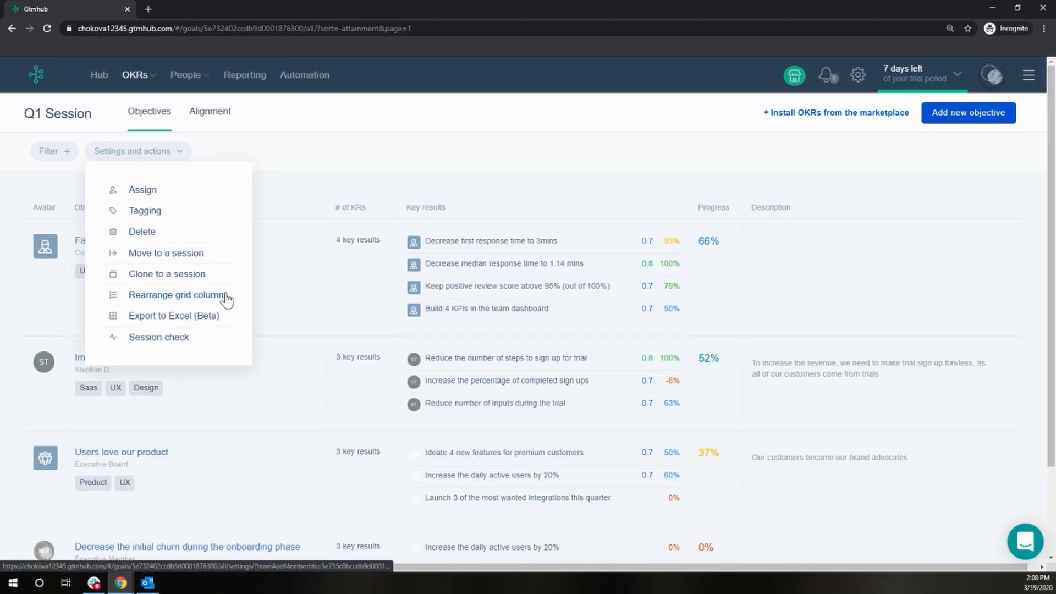
{"action": "left_click", "coordinate": [241, 133]}
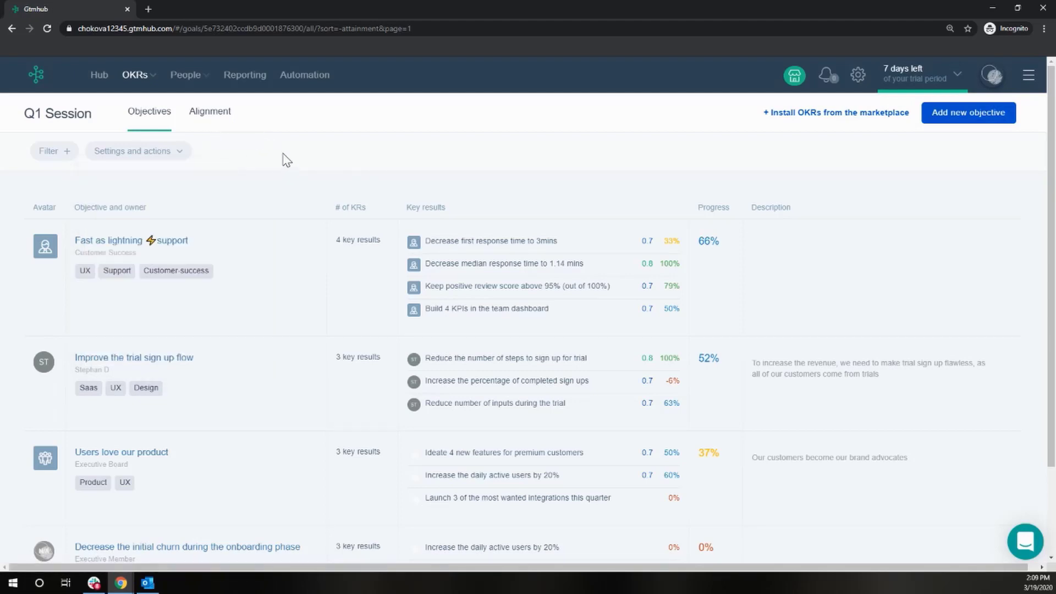
{"action": "left_click", "coordinate": [222, 112]}
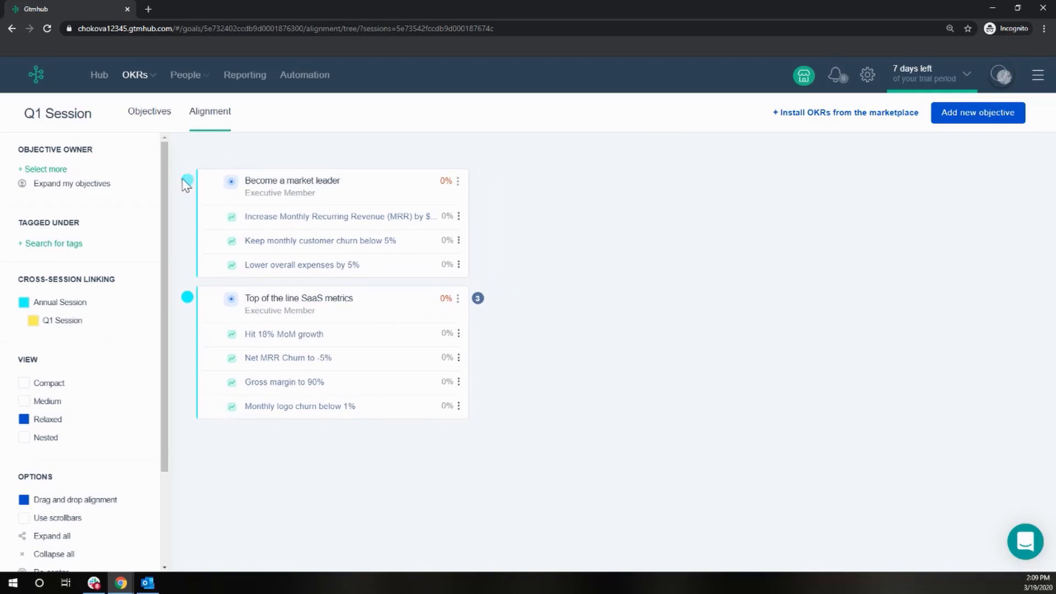
{"action": "scroll", "coordinate": [177, 174], "scroll_direction": "down", "scroll_amount": 2}
{"action": "left_click_drag", "start_coordinate": [479, 199], "coordinate": [505, 258]}
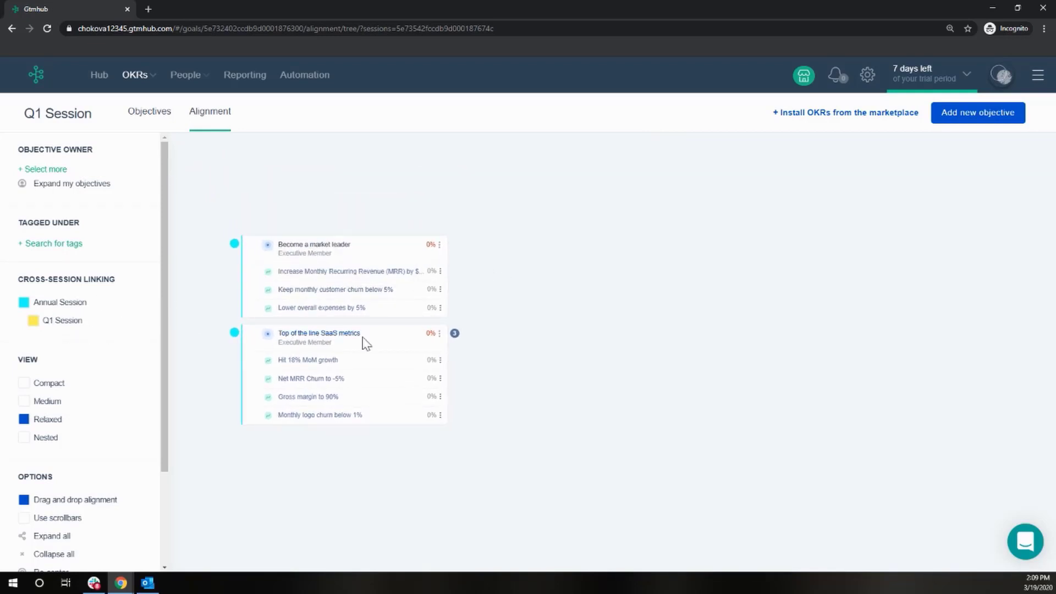
{"action": "left_click", "coordinate": [455, 334]}
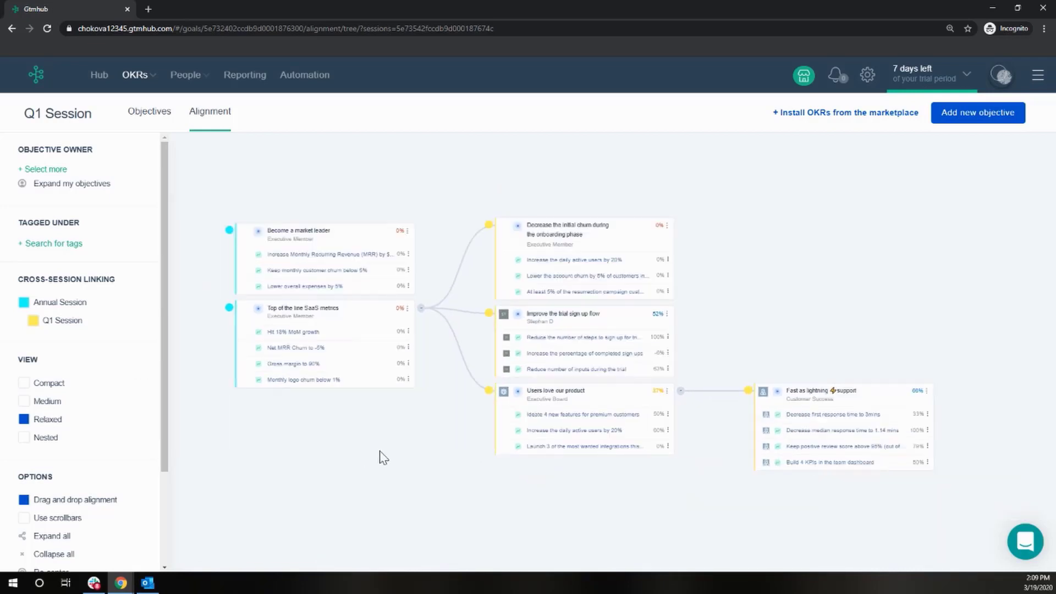
Try the Medium and Nested alignment view layouts, then switch back to Relaxed
{"action": "left_click_drag", "start_coordinate": [414, 447], "coordinate": [386, 427]}
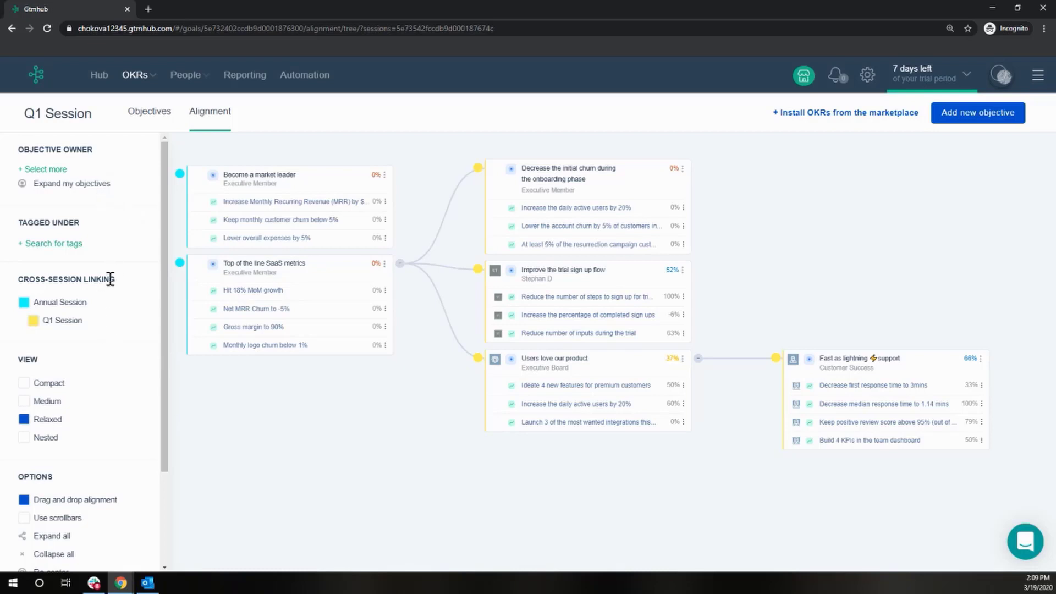
{"action": "scroll", "coordinate": [134, 357], "scroll_direction": "down", "scroll_amount": 1}
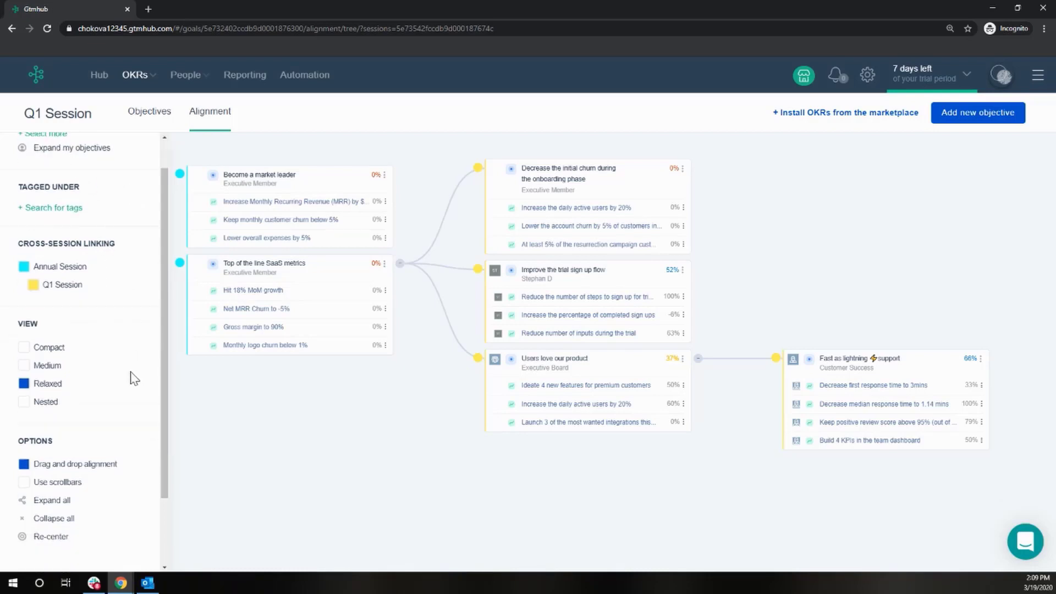
{"action": "scroll", "coordinate": [130, 395], "scroll_direction": "down", "scroll_amount": 1}
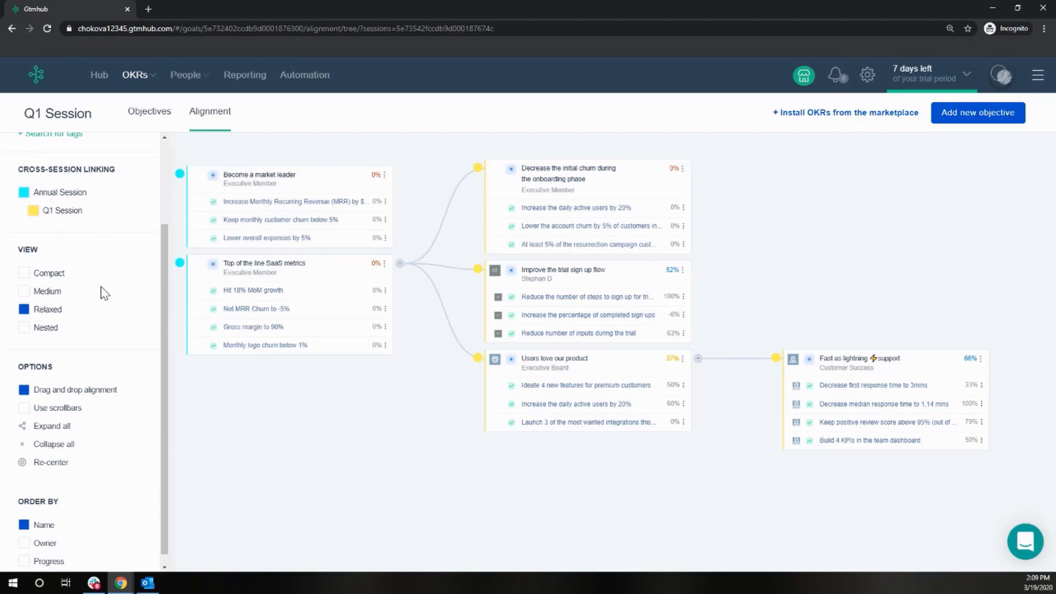
{"action": "left_click", "coordinate": [24, 292]}
{"action": "left_click", "coordinate": [24, 328]}
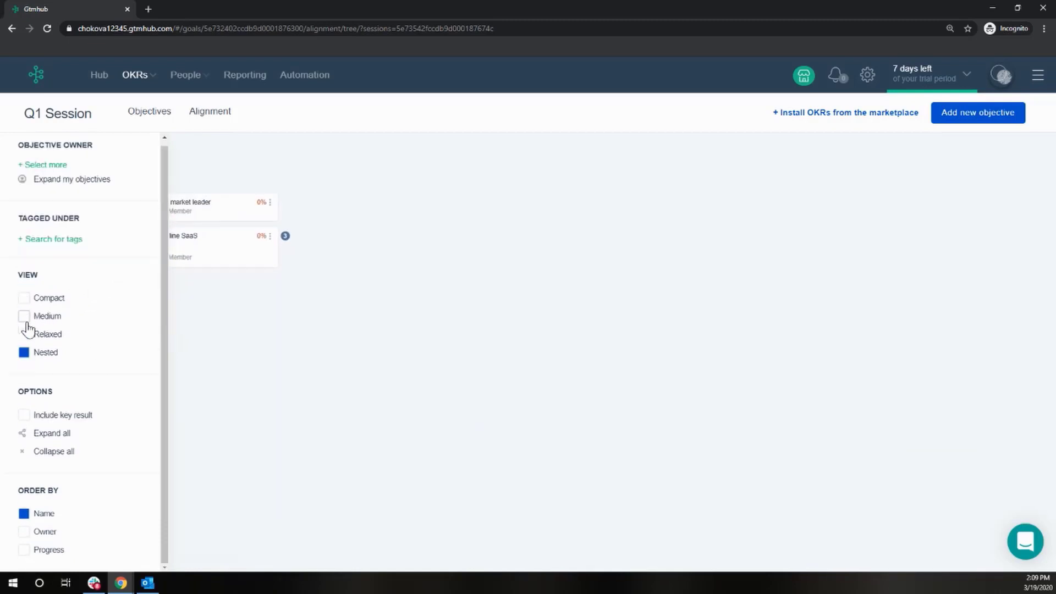
{"action": "left_click", "coordinate": [24, 337]}
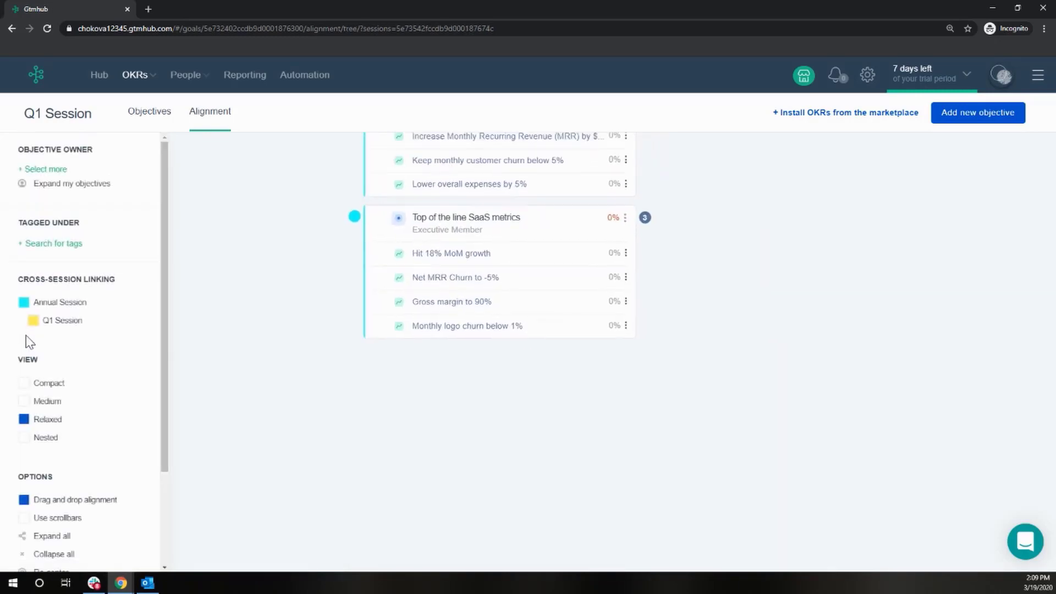
Expand the aligned objectives again and bring the whole alignment tree into view
{"action": "left_click", "coordinate": [478, 298]}
{"action": "scroll", "coordinate": [79, 410], "scroll_direction": "down", "scroll_amount": 2}
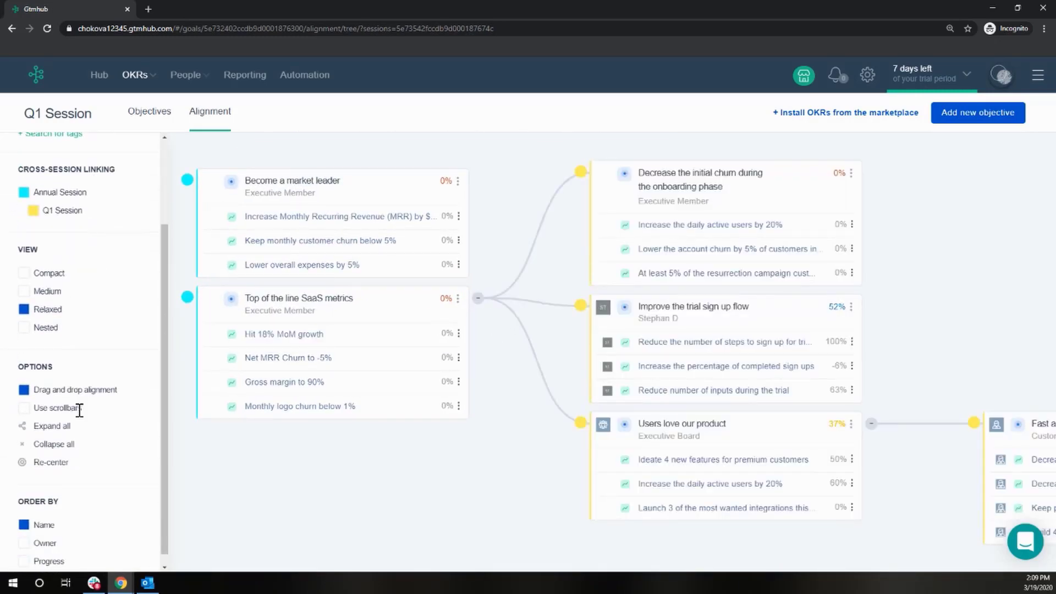
{"action": "scroll", "coordinate": [55, 426], "scroll_direction": "down", "scroll_amount": 1}
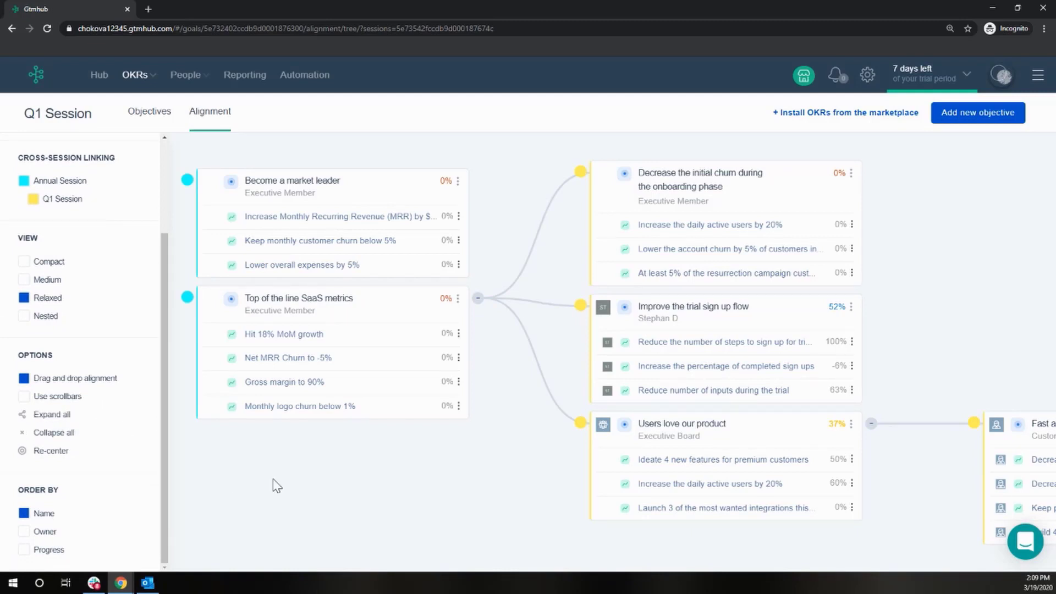
{"action": "left_click_drag", "start_coordinate": [276, 479], "coordinate": [228, 459]}
{"action": "scroll", "coordinate": [231, 465], "scroll_direction": "down", "scroll_amount": 2}
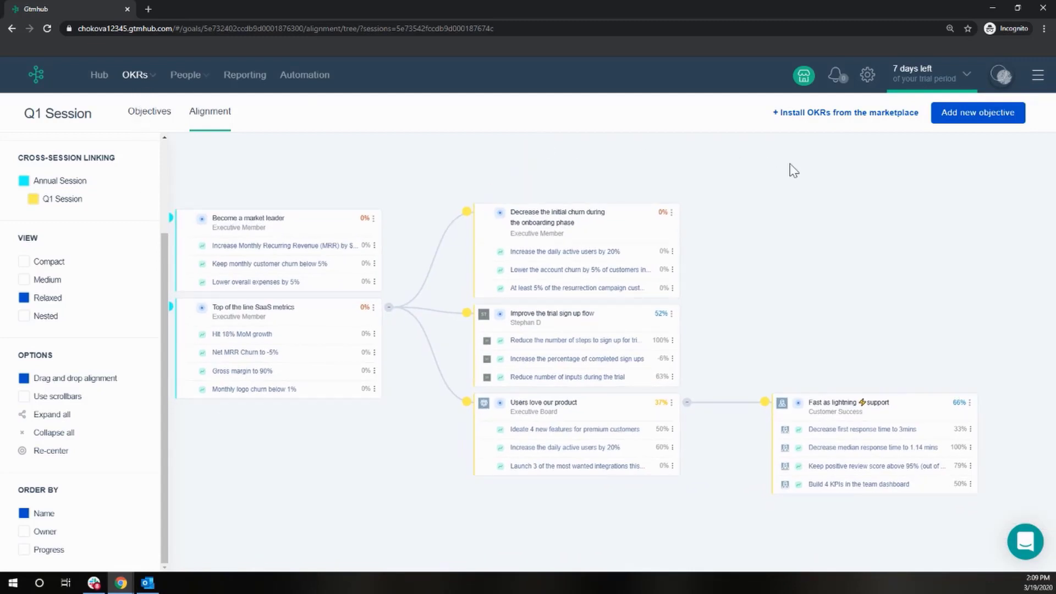
Switch to the Q1 Session objectives and start a new objective titled 'Make our product fly'
{"action": "left_click", "coordinate": [139, 79]}
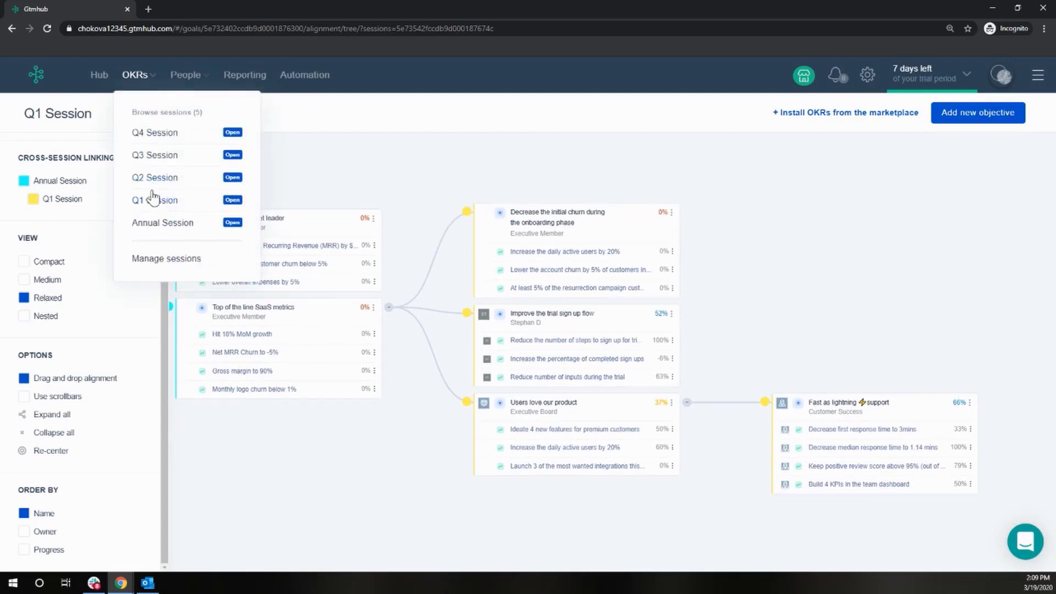
{"action": "left_click", "coordinate": [154, 198]}
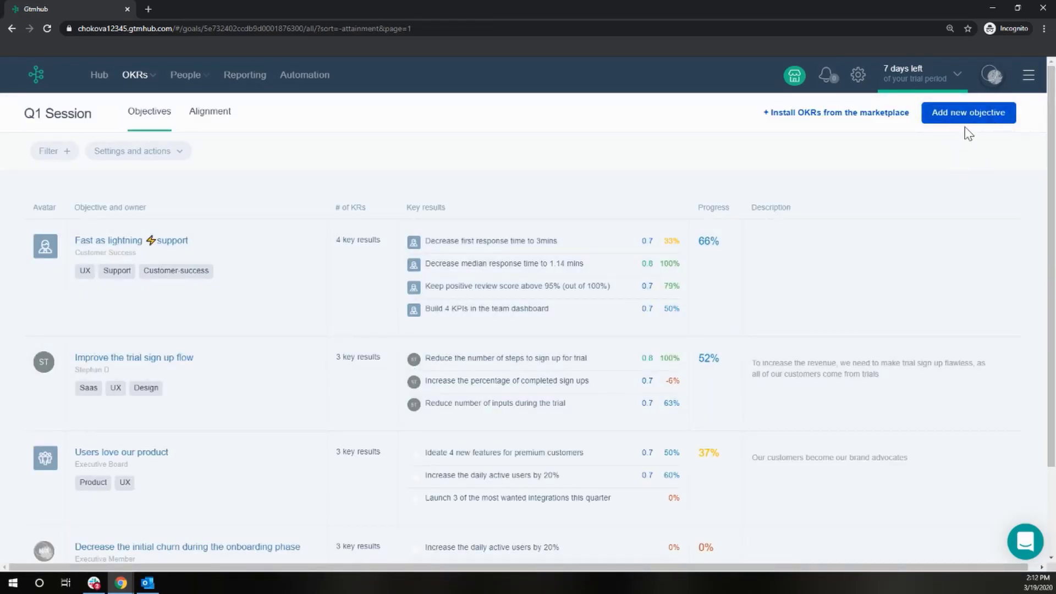
{"action": "left_click", "coordinate": [967, 126]}
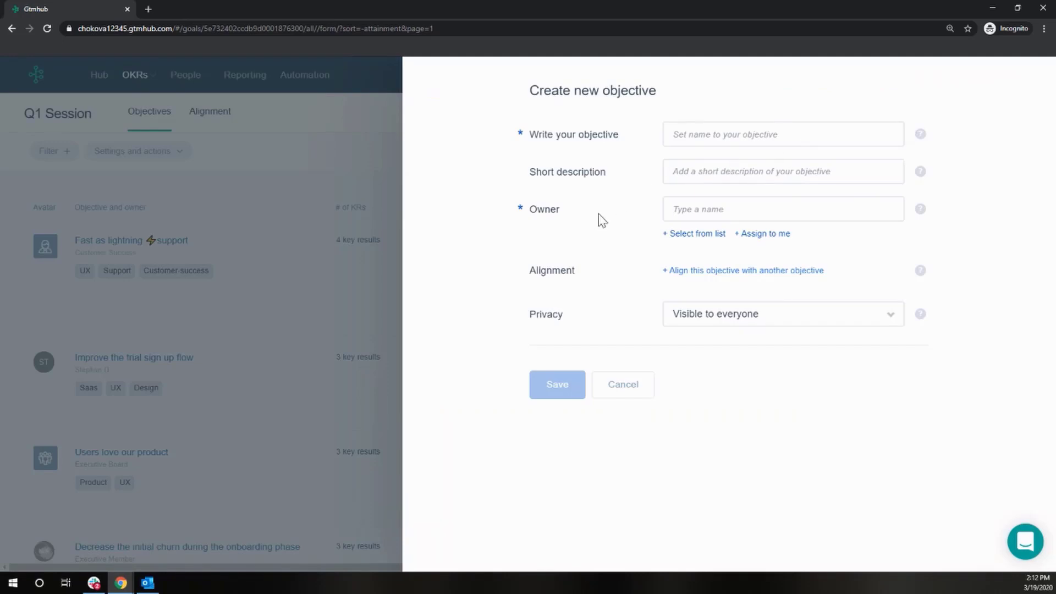
{"action": "left_click", "coordinate": [683, 129]}
{"action": "type", "text": "Make our product fly"}
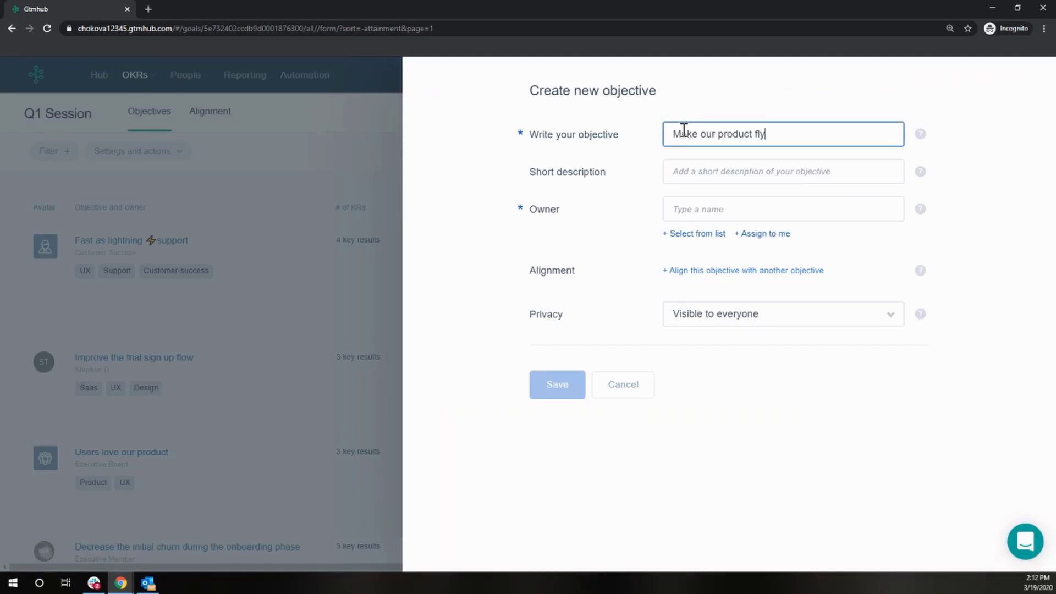
{"action": "left_click", "coordinate": [687, 171]}
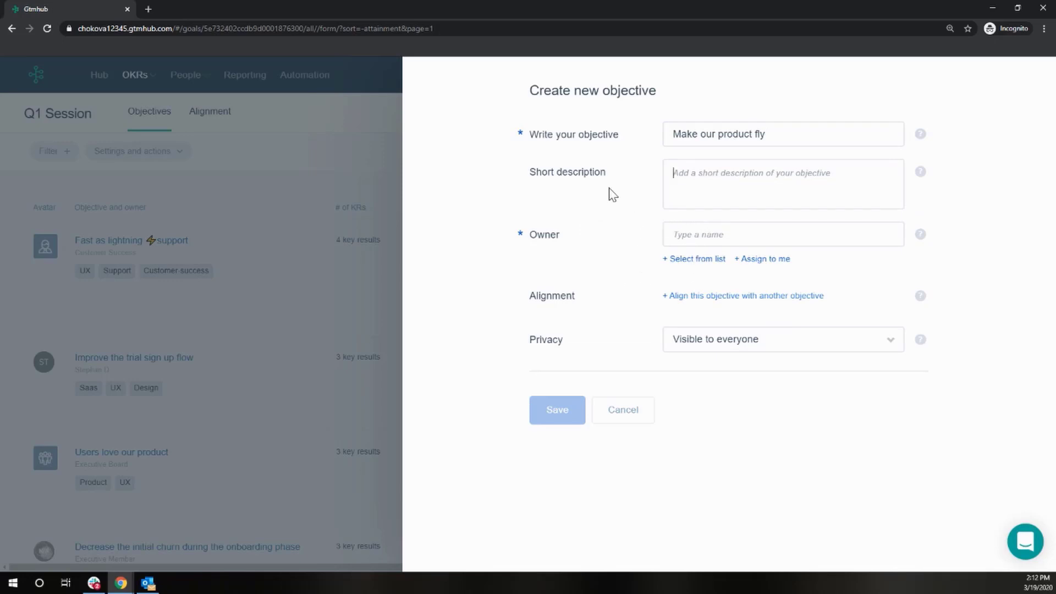
{"action": "left_click", "coordinate": [689, 261]}
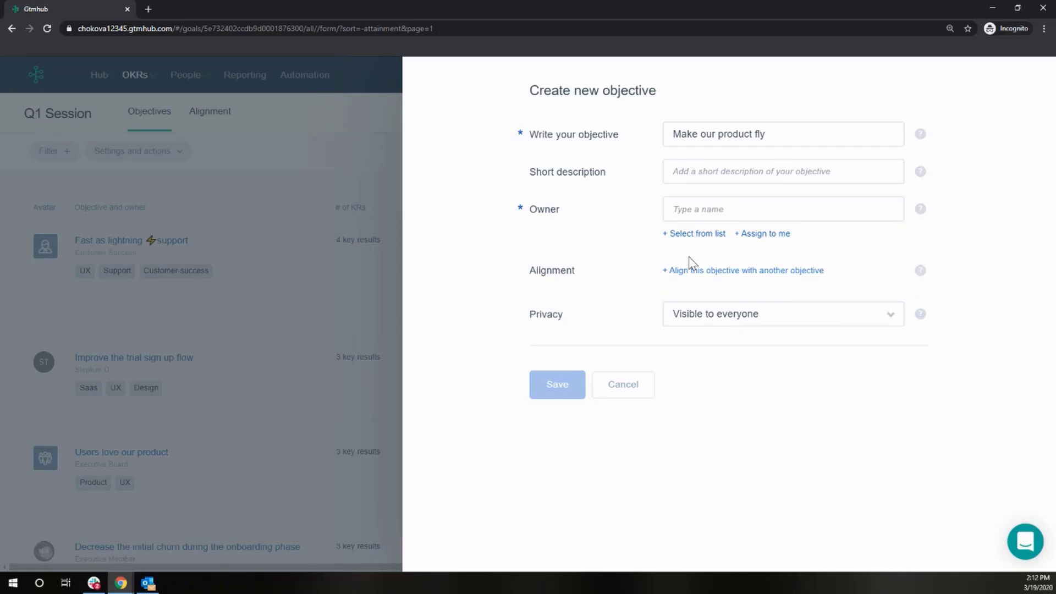
{"action": "left_click", "coordinate": [706, 231]}
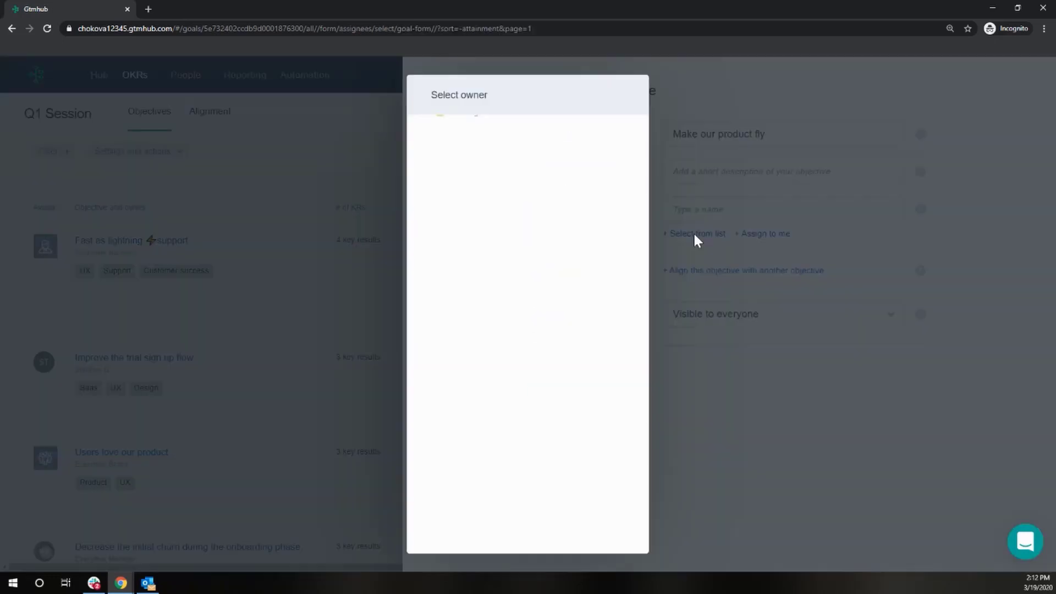
{"action": "left_click", "coordinate": [695, 239]}
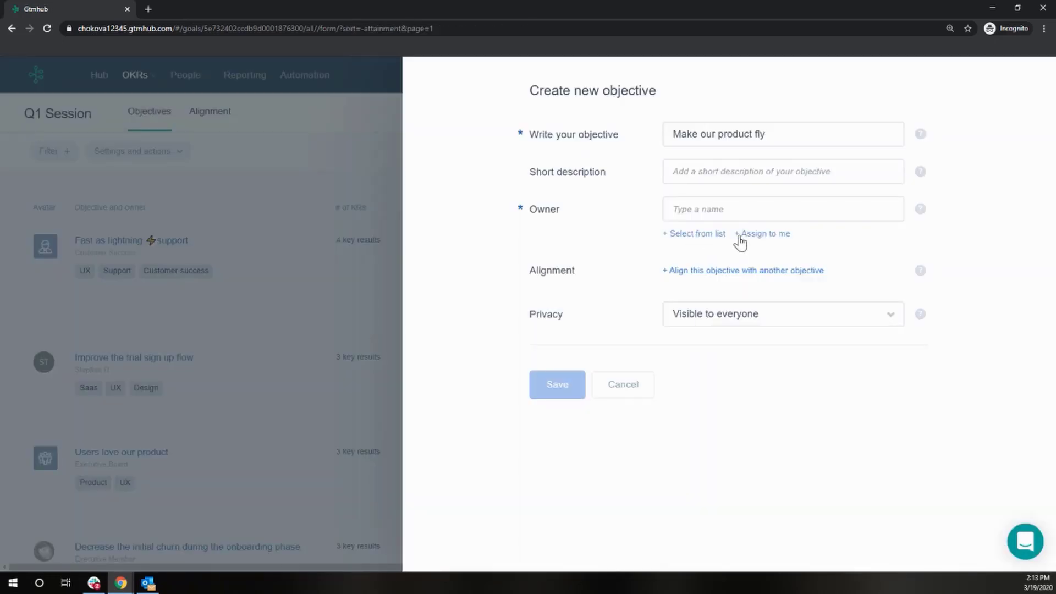
{"action": "left_click", "coordinate": [762, 235]}
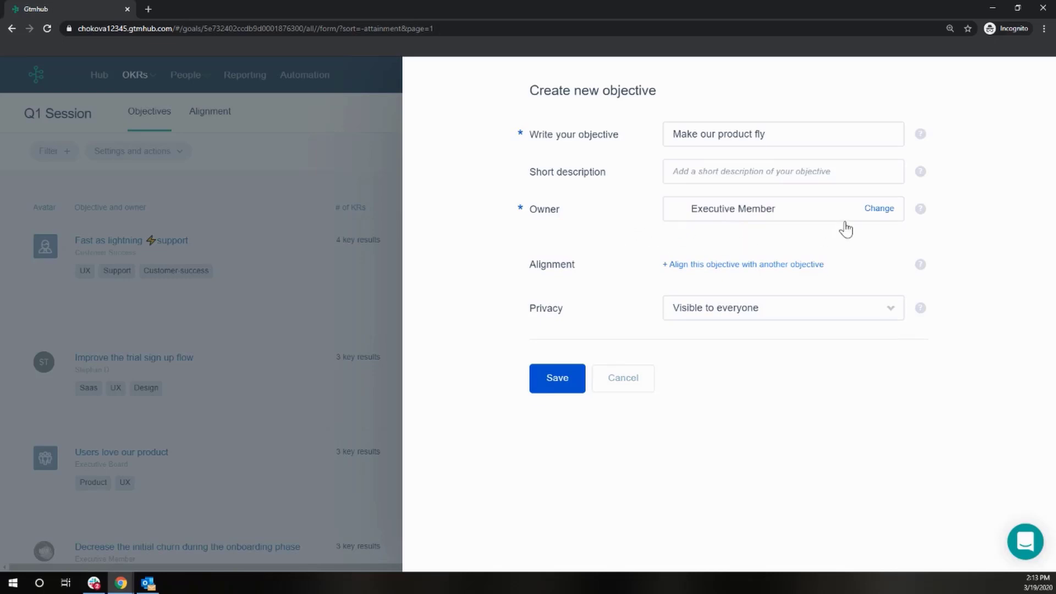
{"action": "left_click", "coordinate": [873, 211]}
{"action": "left_click", "coordinate": [723, 232]}
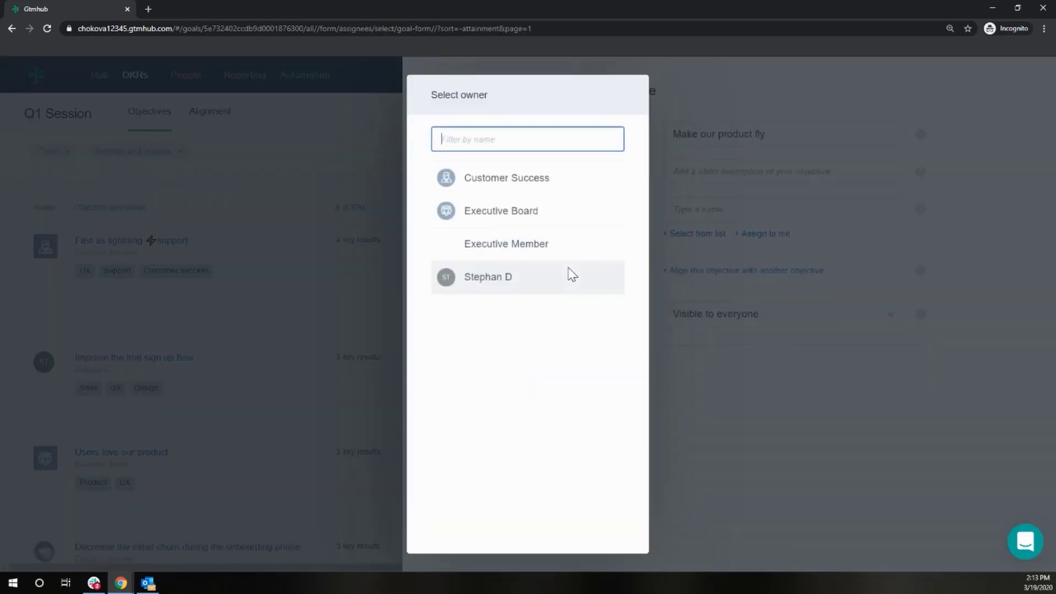
{"action": "left_click", "coordinate": [569, 275]}
Align the objective with 'Users love our product' and save it
{"action": "left_click", "coordinate": [702, 265]}
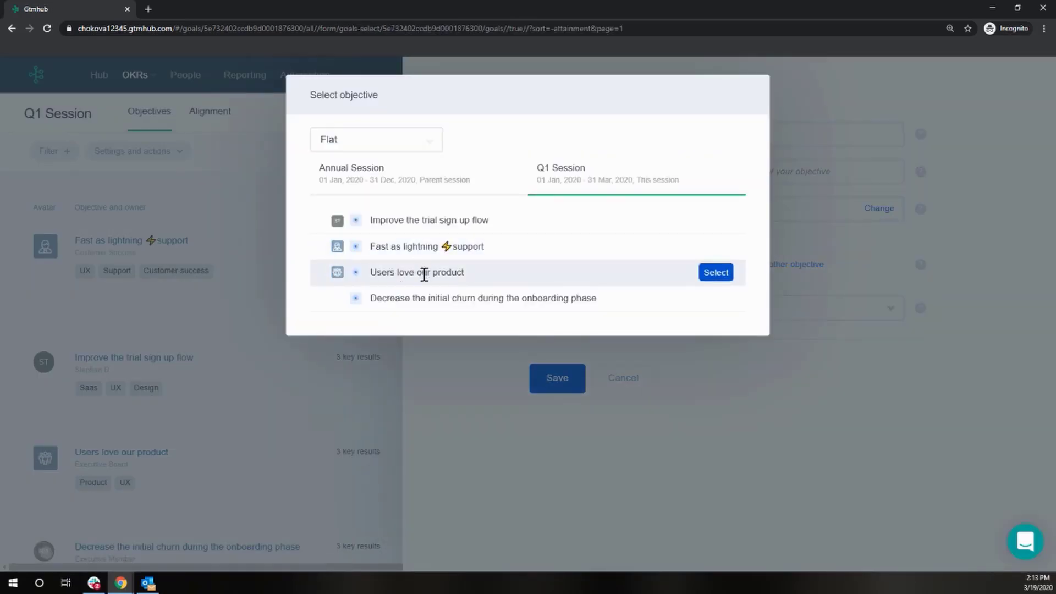
{"action": "left_click", "coordinate": [715, 274]}
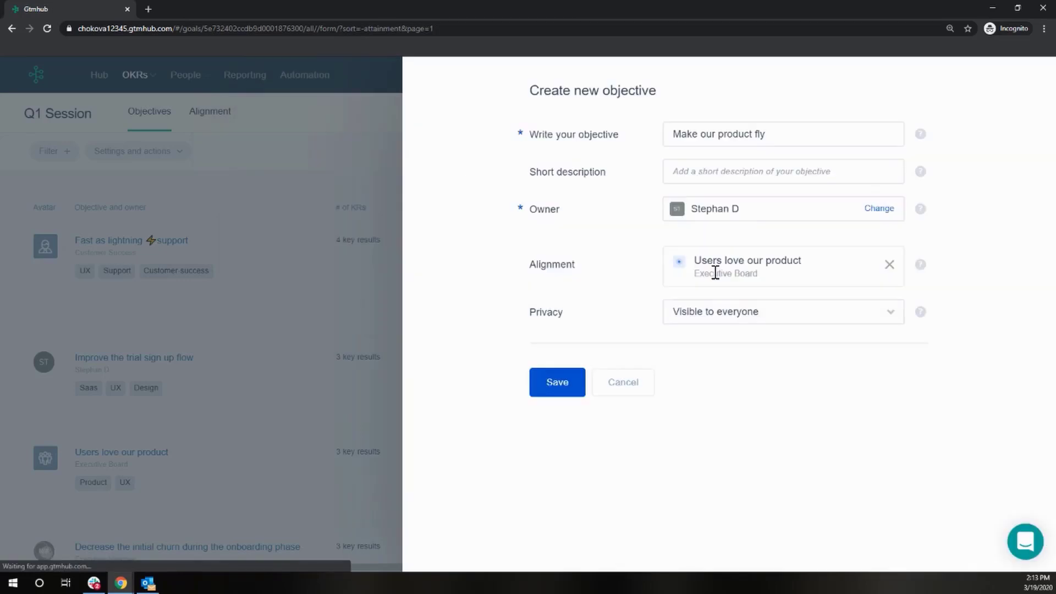
{"action": "left_click", "coordinate": [572, 388]}
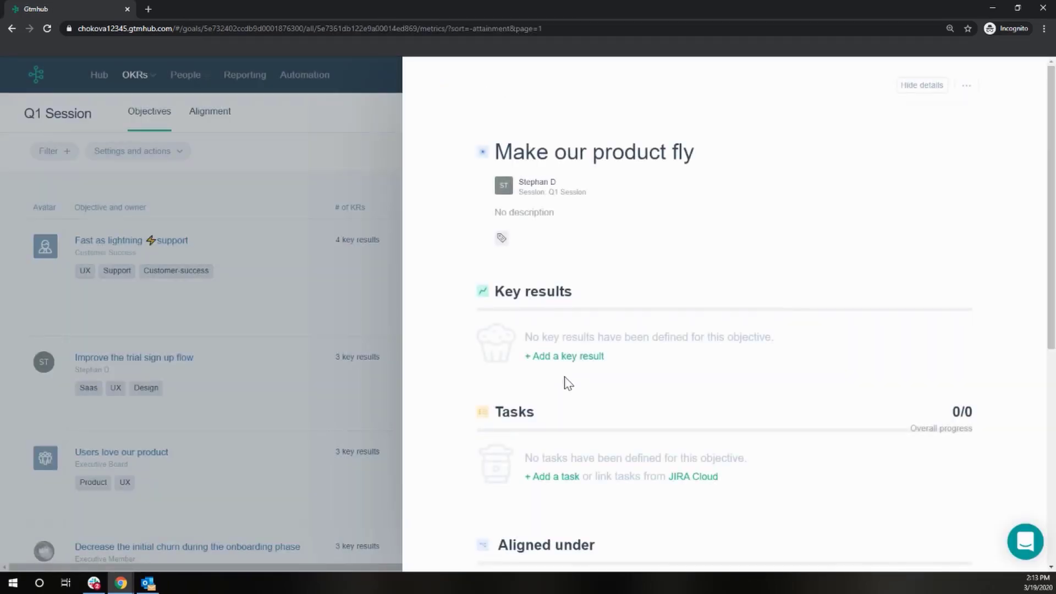
Add a key result titled 'Increase revenue 30%' with target number 30 and initial number 0
{"action": "left_click", "coordinate": [604, 358]}
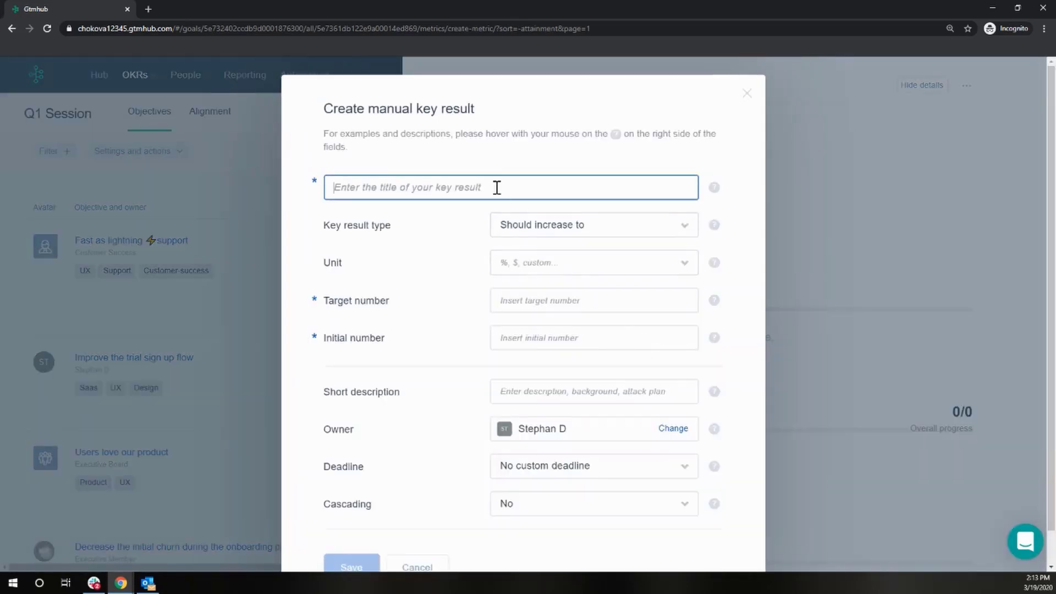
{"action": "left_click", "coordinate": [497, 188]}
{"action": "type", "text": "Incre"}
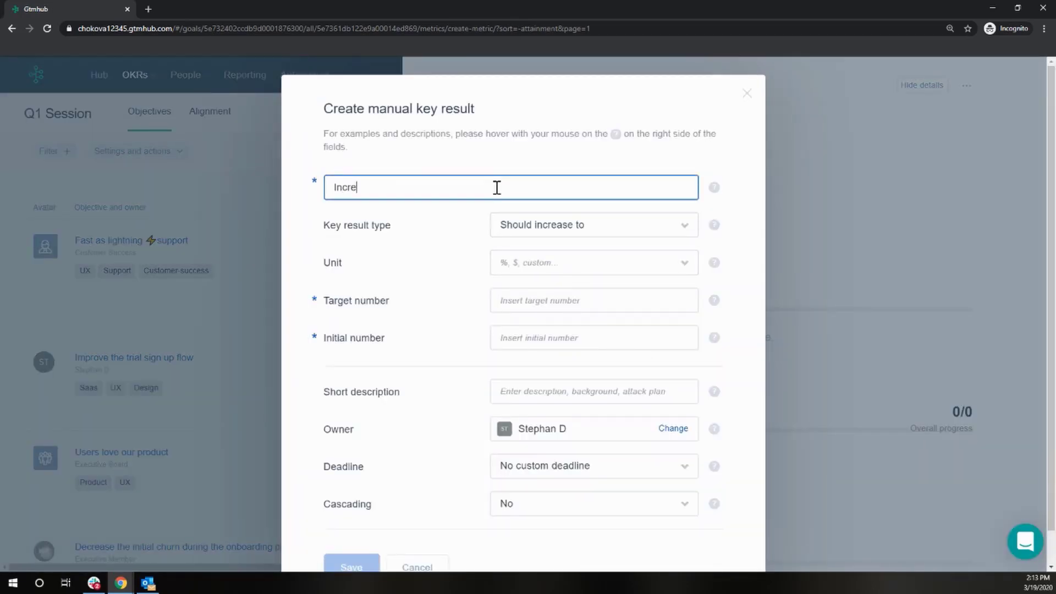
{"action": "type", "text": "ase revenue 30%"}
{"action": "left_click", "coordinate": [520, 306]}
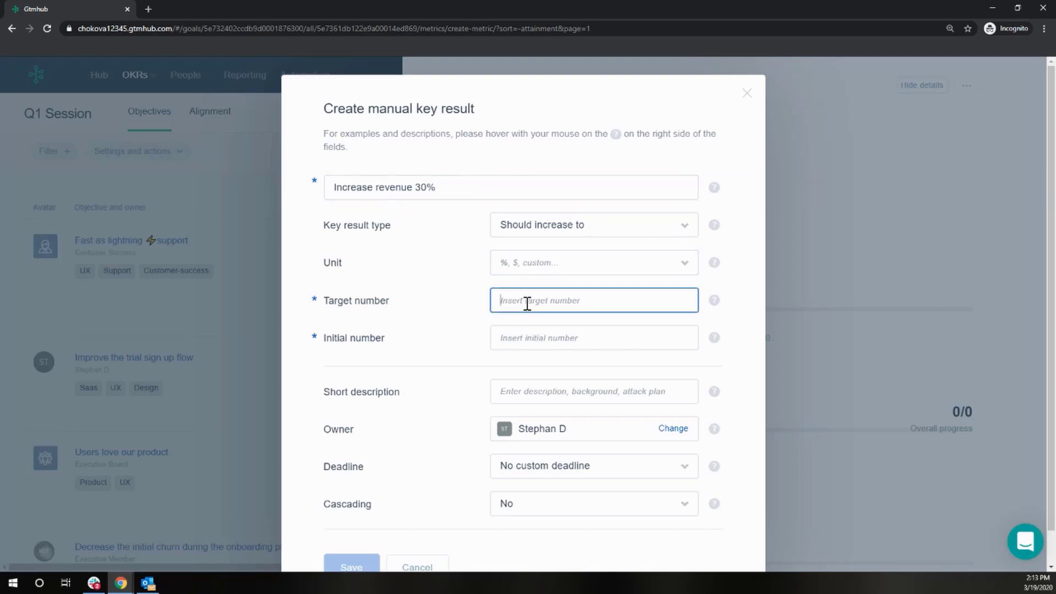
{"action": "type", "text": "30"}
{"action": "key", "text": "Tab"}
{"action": "type", "text": "0"}
{"action": "key", "text": "Tab"}
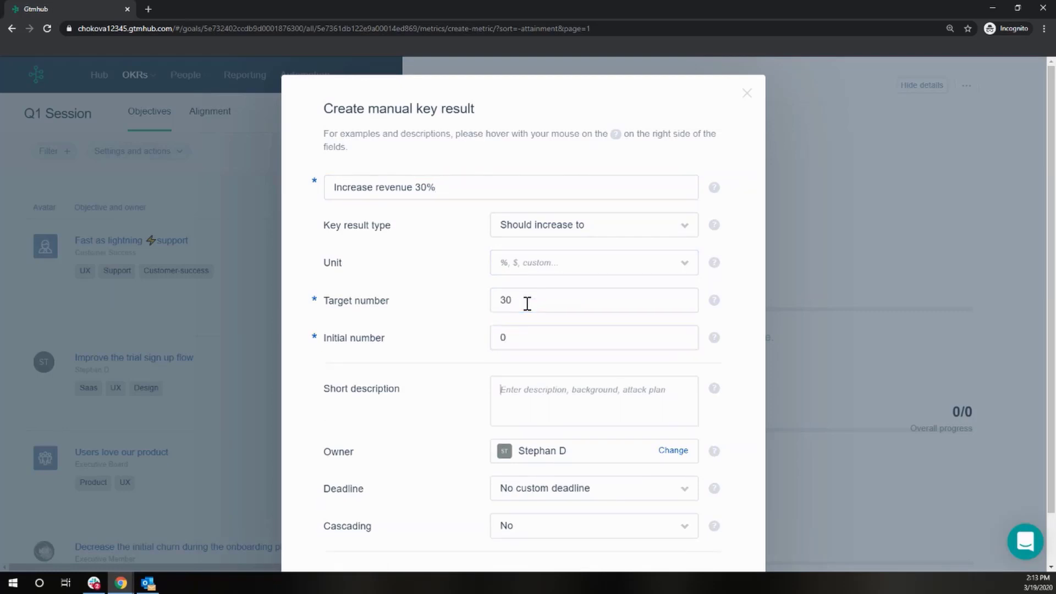
Set the key result's Cascading option to Yes, save it, and close its panel
{"action": "scroll", "coordinate": [560, 347], "scroll_direction": "down", "scroll_amount": 2}
{"action": "left_click", "coordinate": [533, 475]}
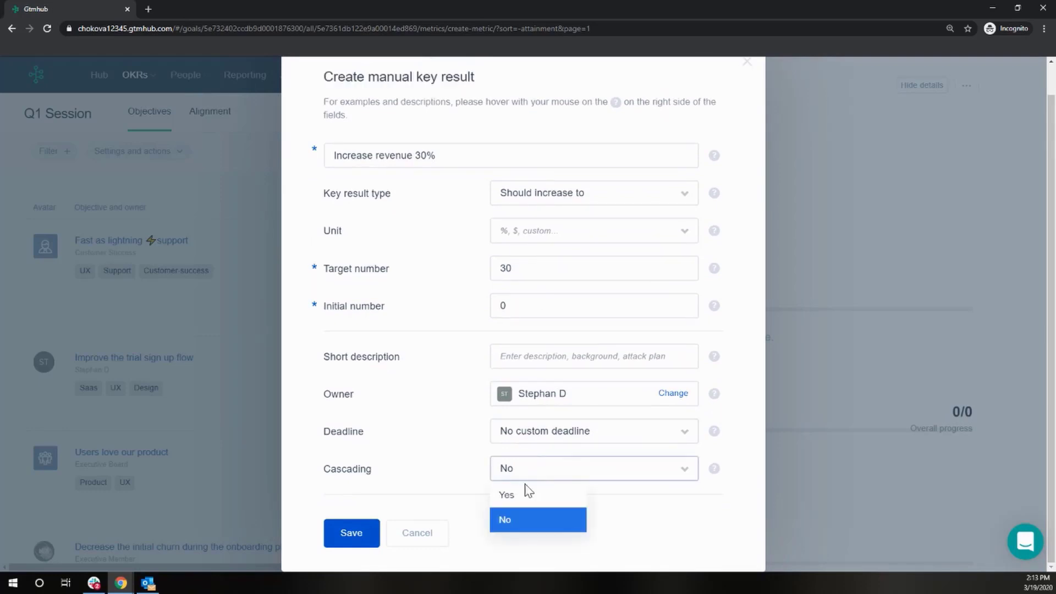
{"action": "left_click", "coordinate": [457, 452]}
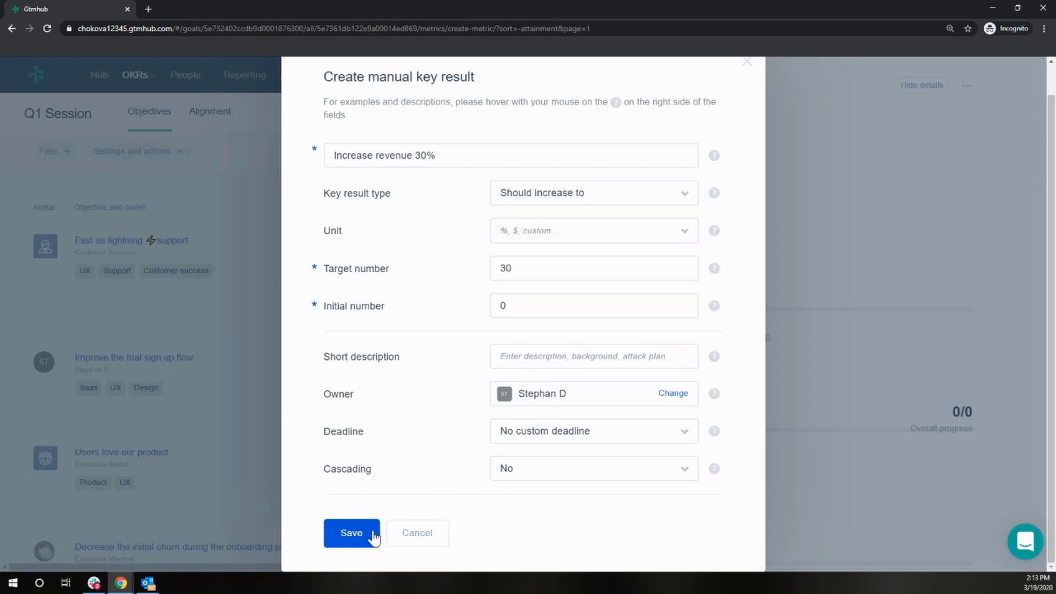
{"action": "left_click", "coordinate": [505, 471]}
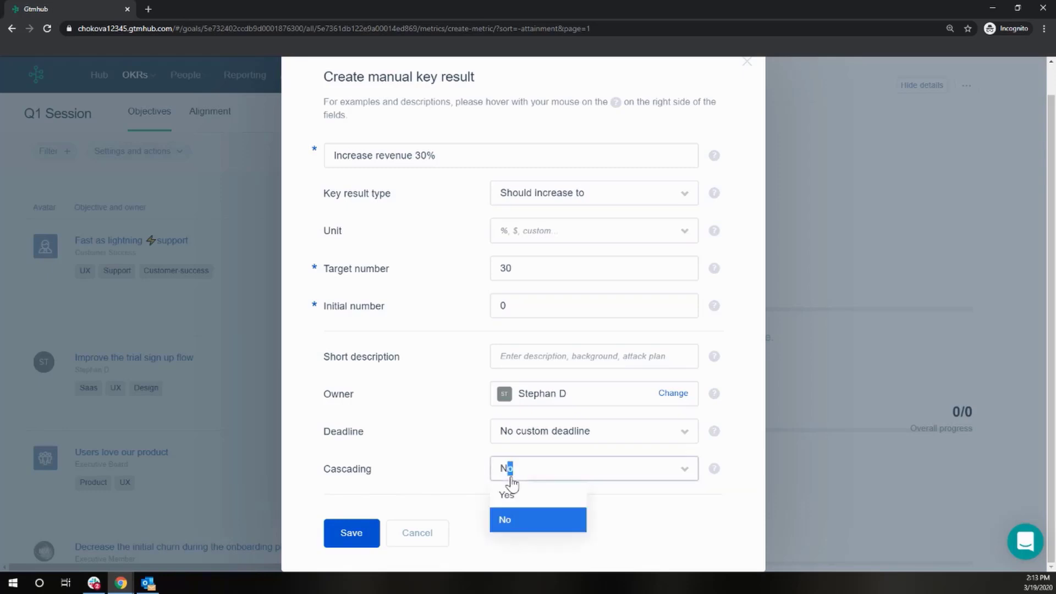
{"action": "left_click", "coordinate": [504, 493]}
{"action": "left_click", "coordinate": [356, 535]}
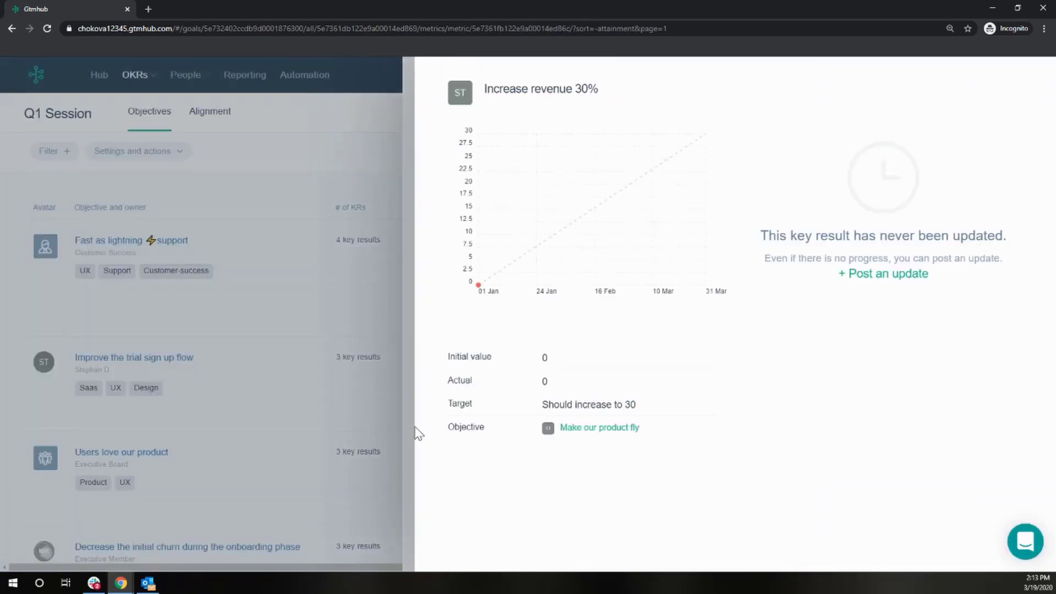
{"action": "left_click", "coordinate": [408, 403]}
{"action": "left_click", "coordinate": [405, 397]}
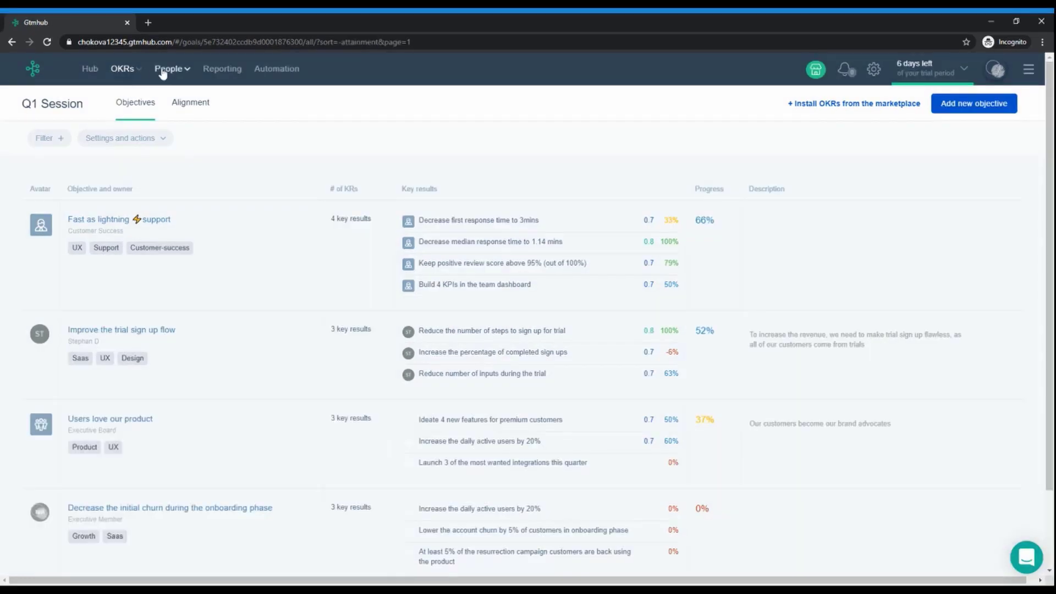
Open the Employees list under People
{"action": "left_click", "coordinate": [169, 70]}
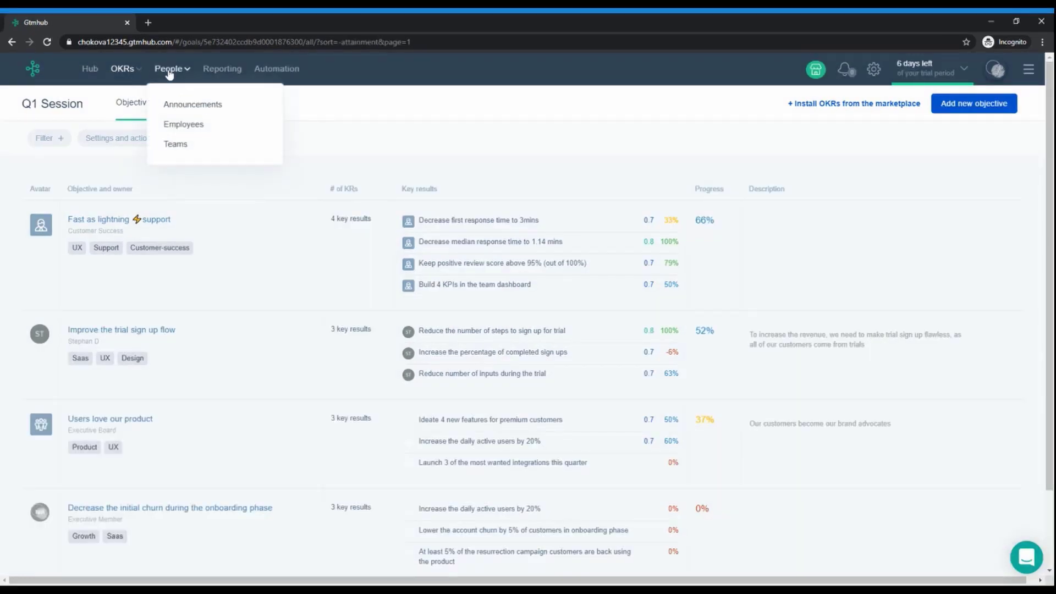
{"action": "left_click", "coordinate": [169, 70]}
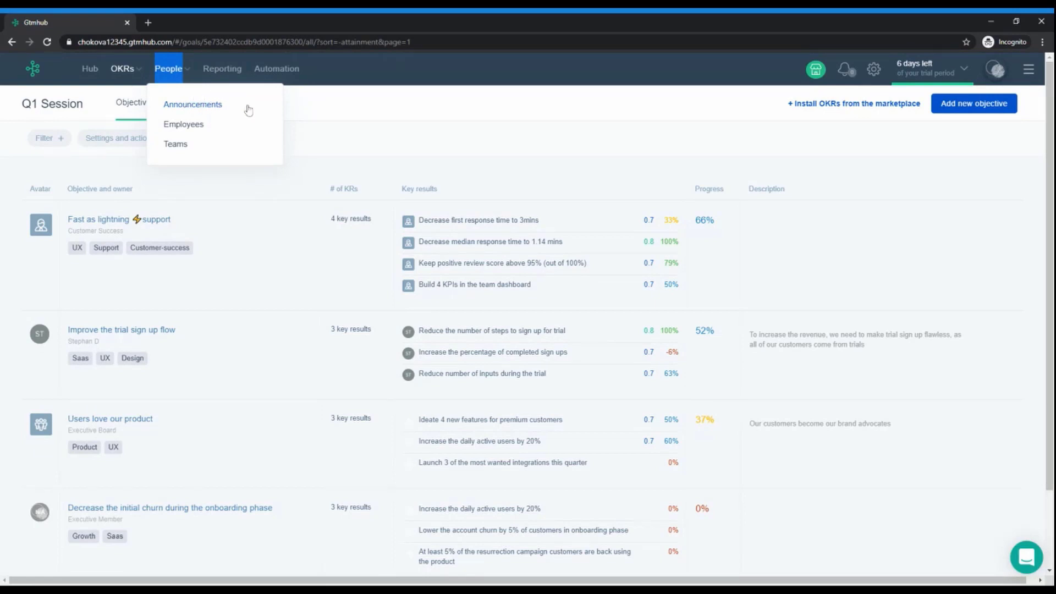
{"action": "left_click", "coordinate": [198, 127]}
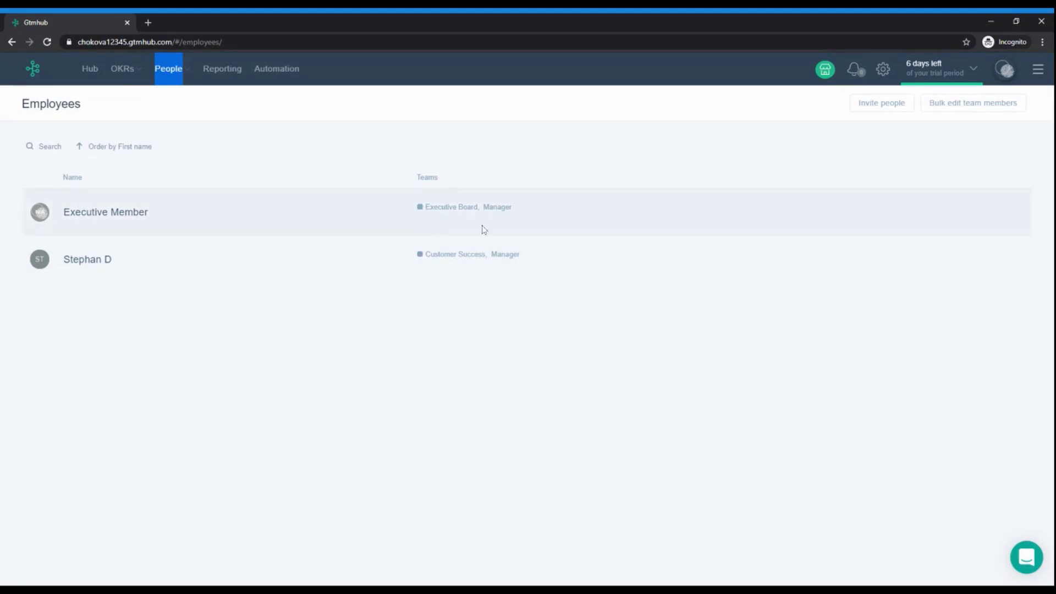
Open the OKR Marketplace and select Kill it with OKRs, Become cash-flow positive and Hit Q4 sales targets
{"action": "left_click", "coordinate": [168, 72]}
{"action": "left_click", "coordinate": [175, 146]}
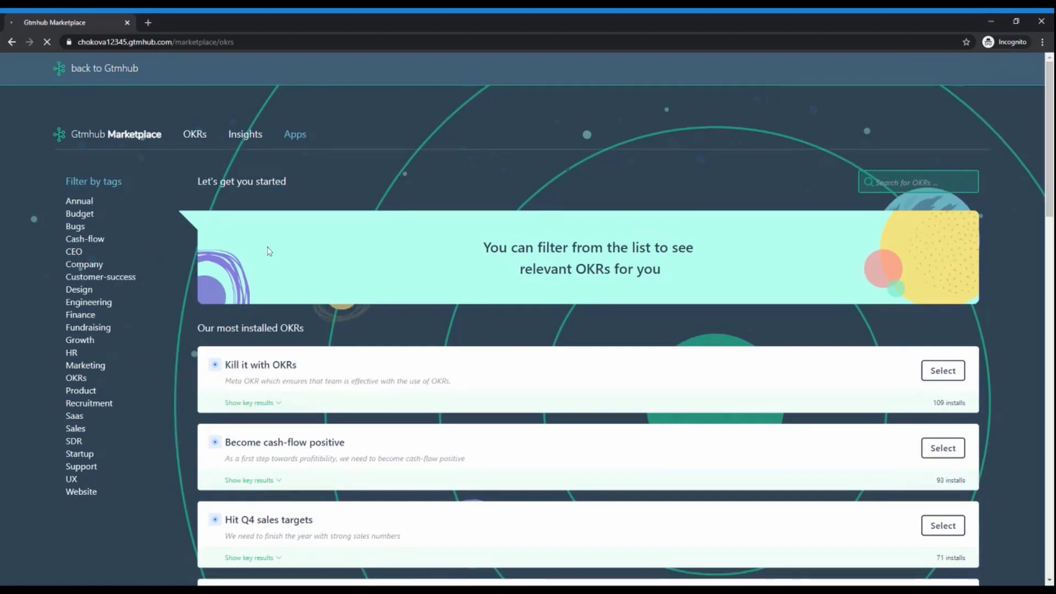
{"action": "left_click", "coordinate": [941, 371]}
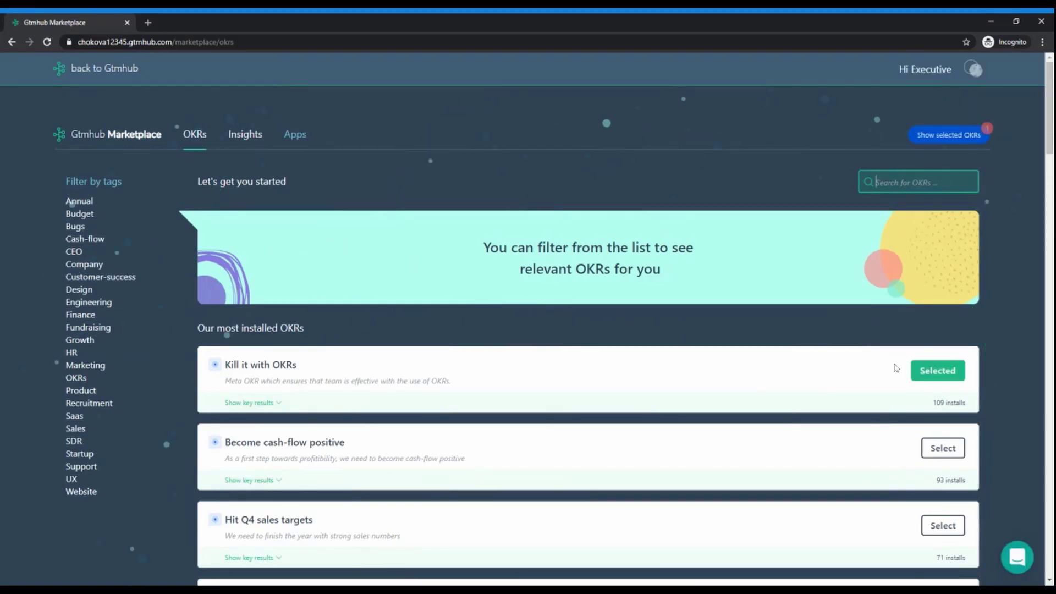
{"action": "left_click", "coordinate": [934, 452]}
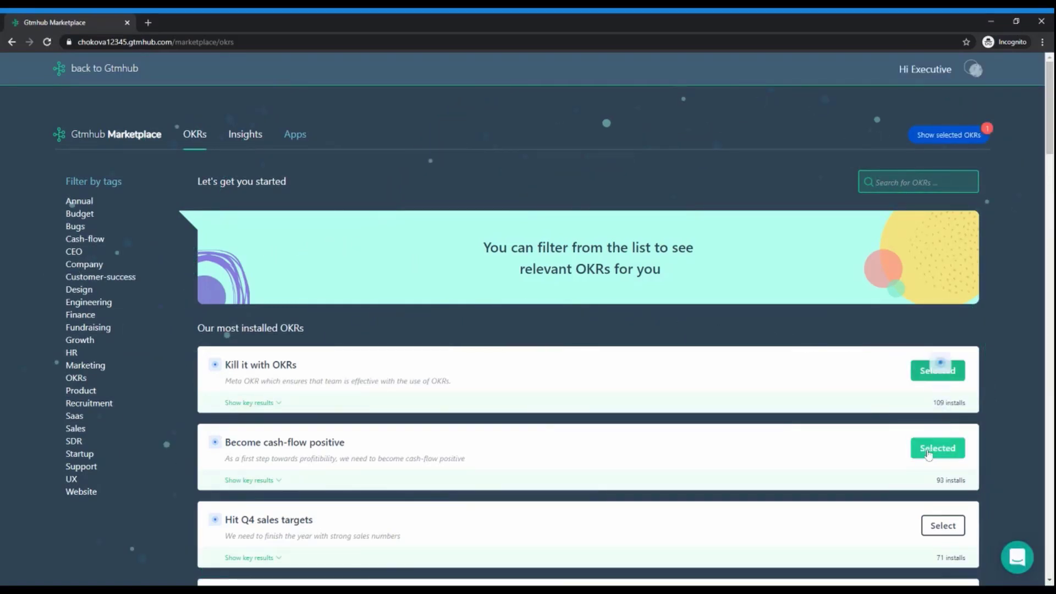
{"action": "scroll", "coordinate": [935, 451], "scroll_direction": "down", "scroll_amount": 2}
{"action": "left_click", "coordinate": [945, 413]}
{"action": "scroll", "coordinate": [946, 385], "scroll_direction": "up", "scroll_amount": 2}
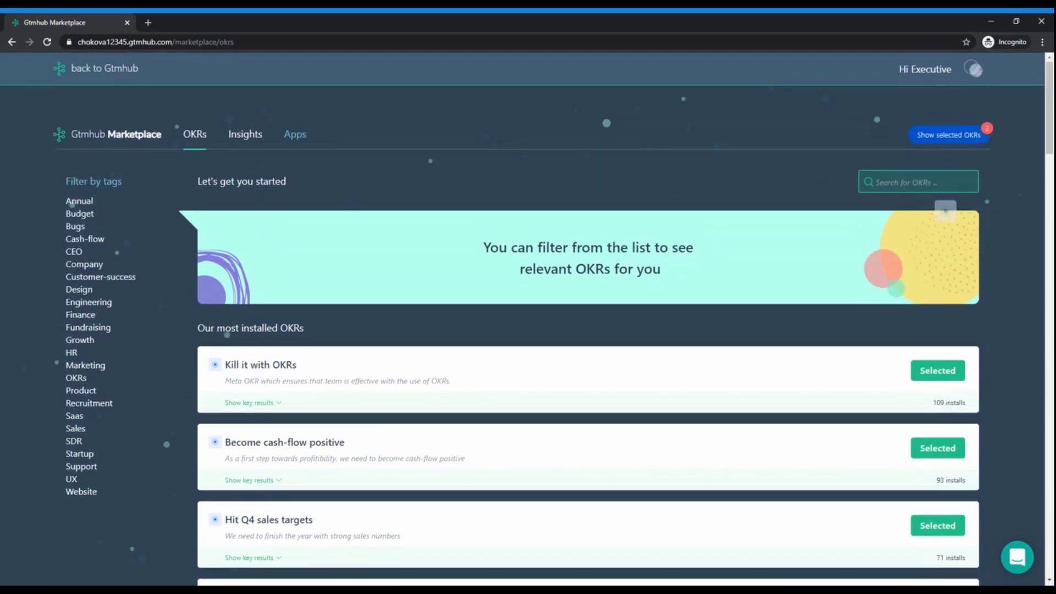
Install the selected OKRs into Q1 Session and return to the Gtmhub account
{"action": "left_click", "coordinate": [931, 138]}
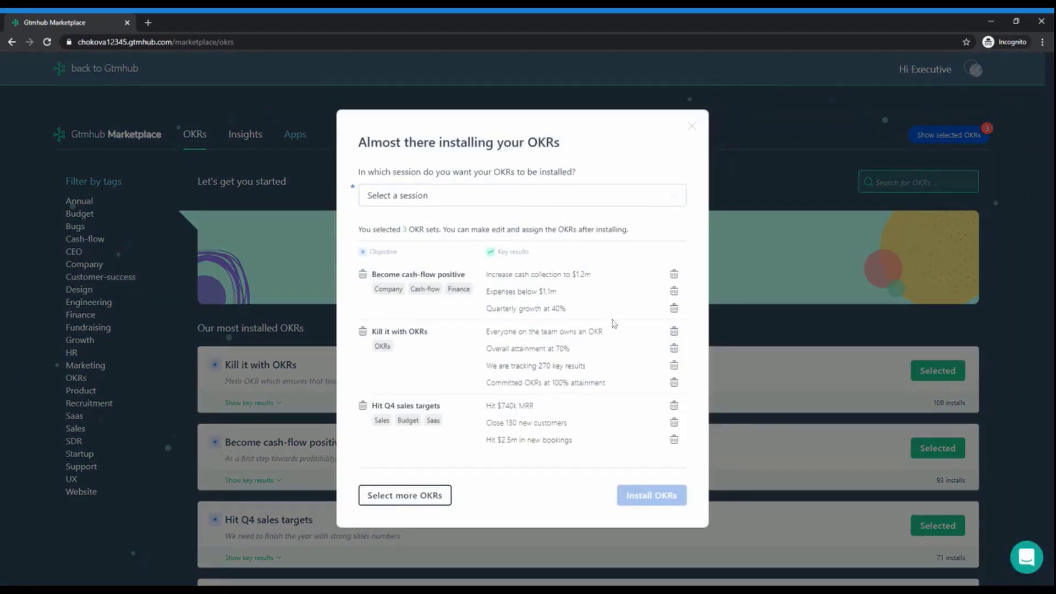
{"action": "left_click", "coordinate": [400, 205]}
{"action": "left_click", "coordinate": [397, 285]}
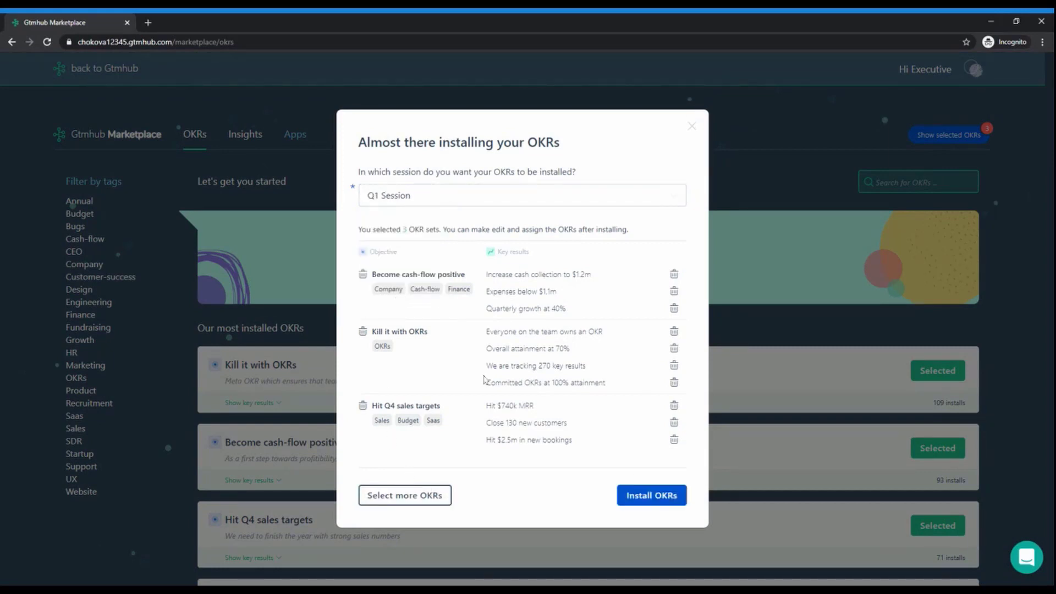
{"action": "left_click", "coordinate": [632, 503]}
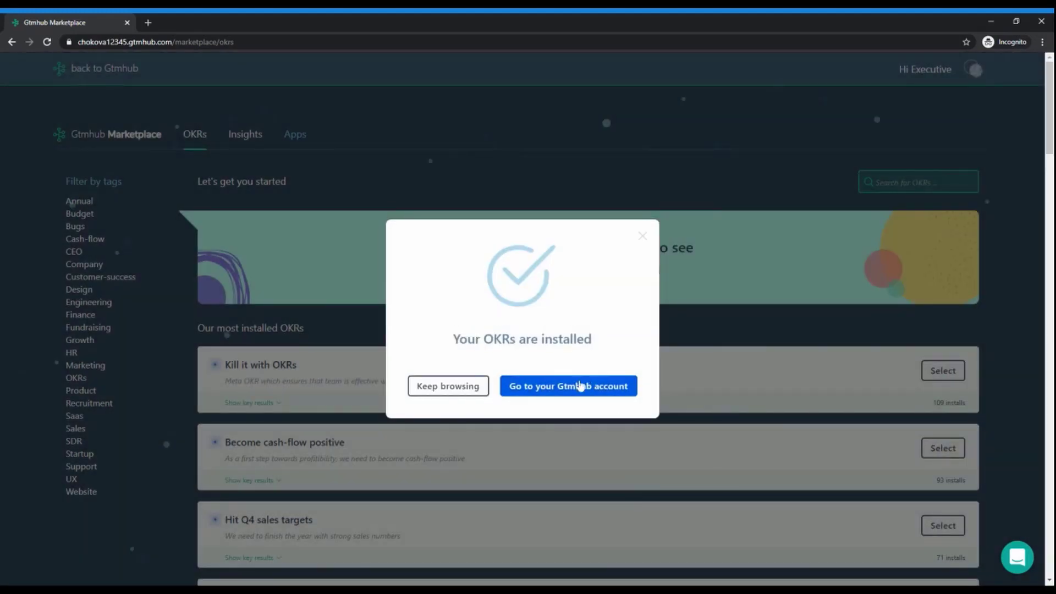
{"action": "left_click", "coordinate": [525, 392]}
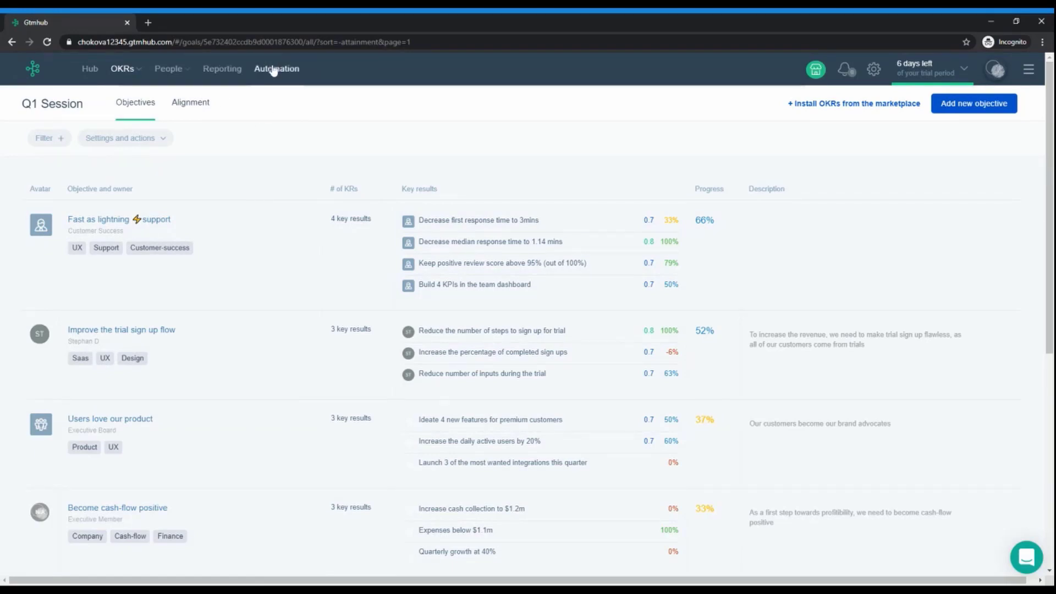
Open the in-app help chat
{"action": "left_click", "coordinate": [1024, 561]}
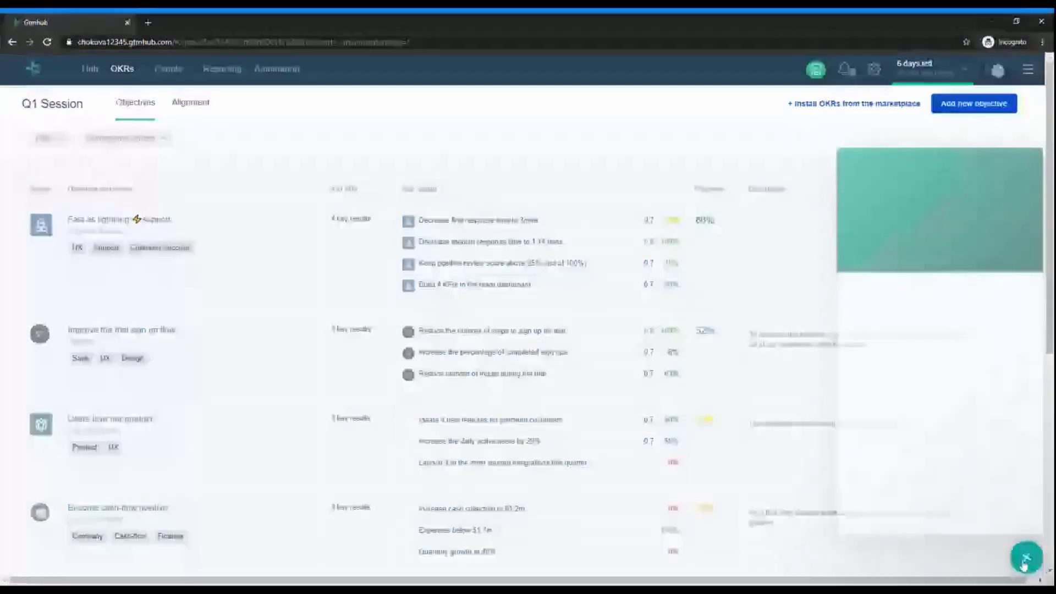